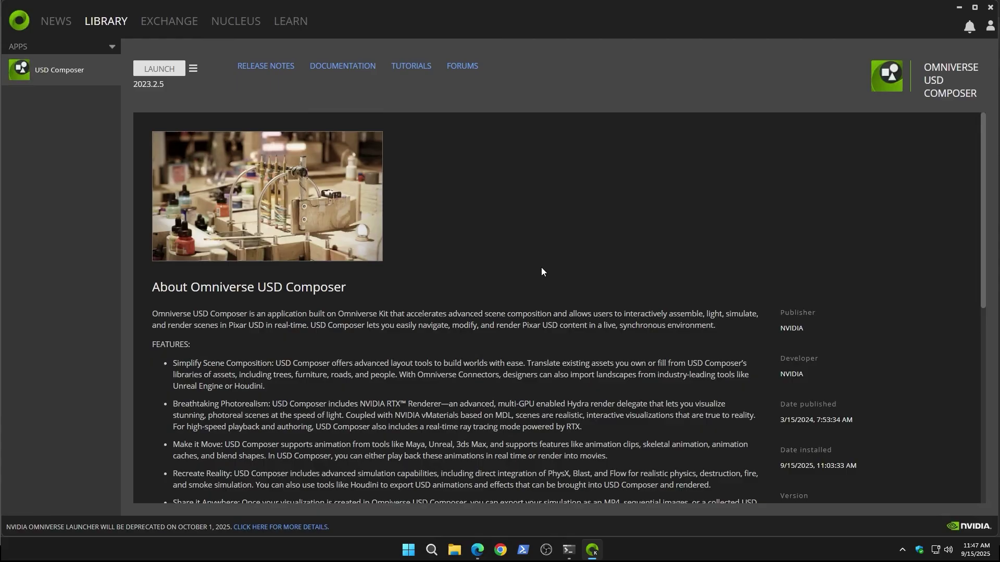
Step: Bring up the 'Uninstalling the Omniverse Launcher' docs page and scroll to its uninstallation steps
mouse_move(478, 550)
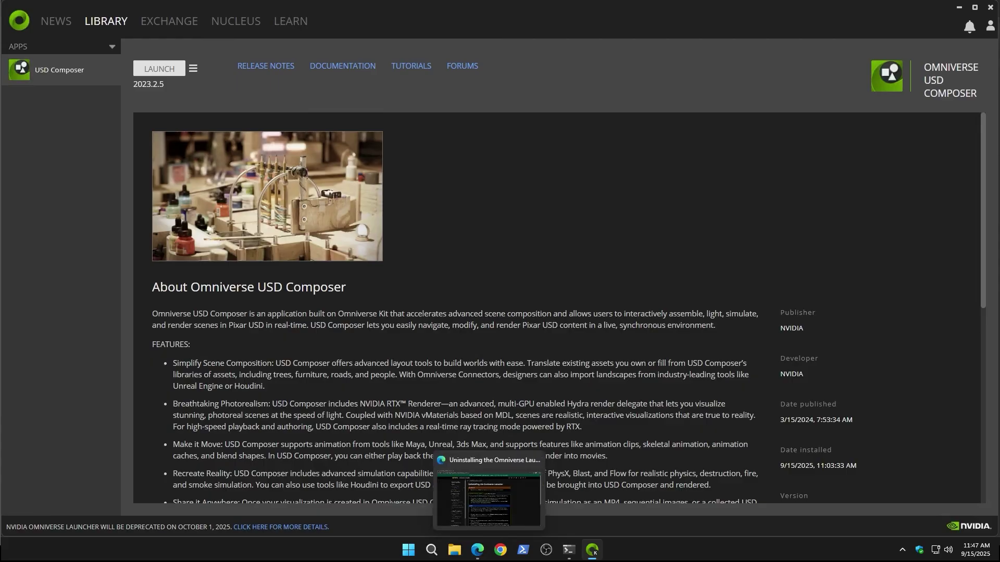
left_click(488, 499)
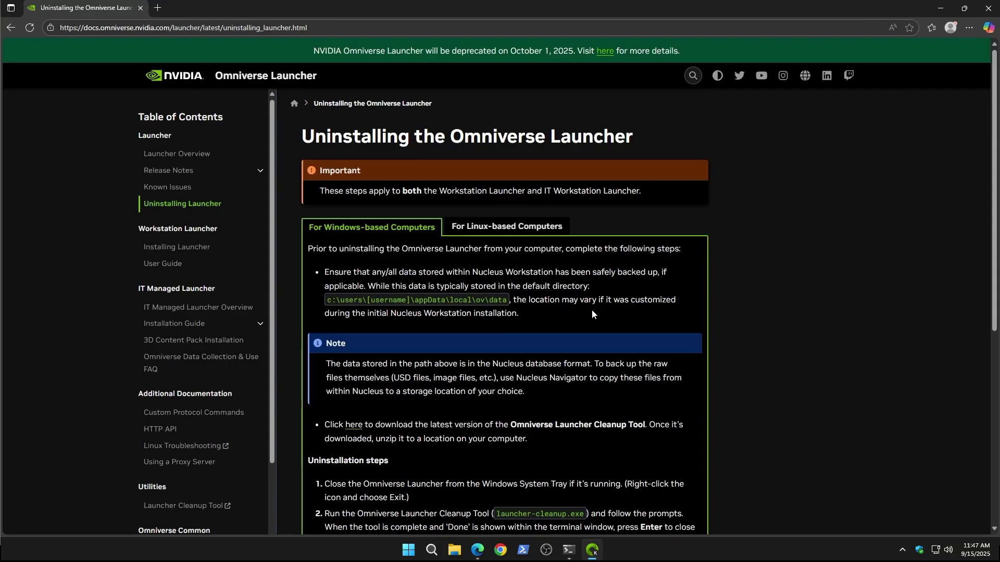
scroll(595, 311, "down", 2)
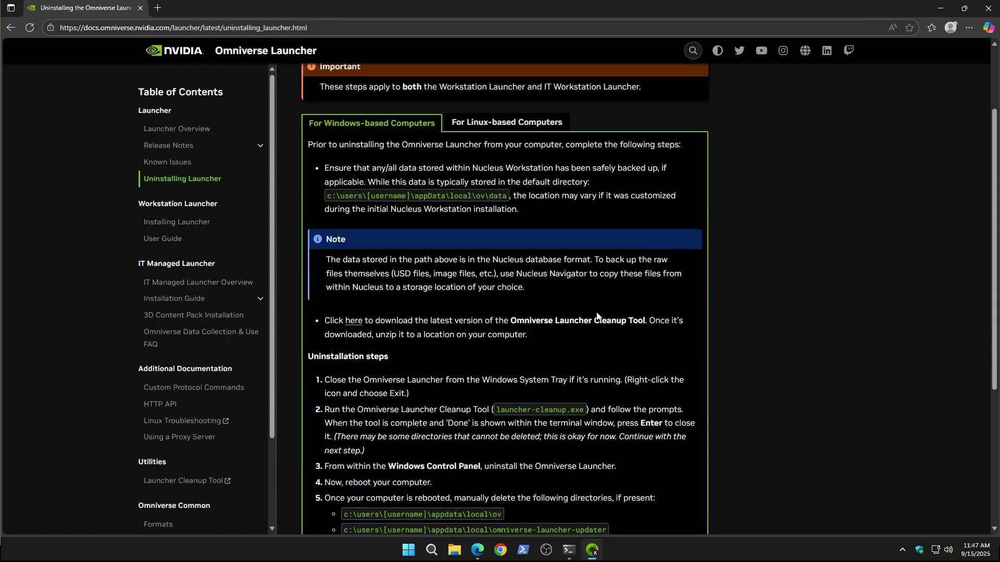
Step: Download and open the Windows Launcher Cleanup Tool v1.1.1 zip, then return to its docs page
left_click(354, 328)
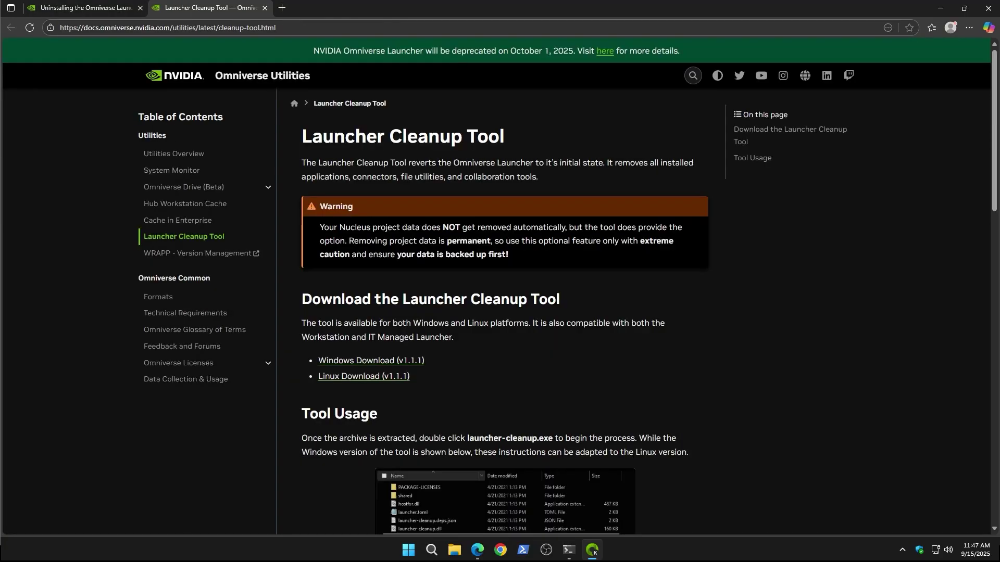
left_click(364, 365)
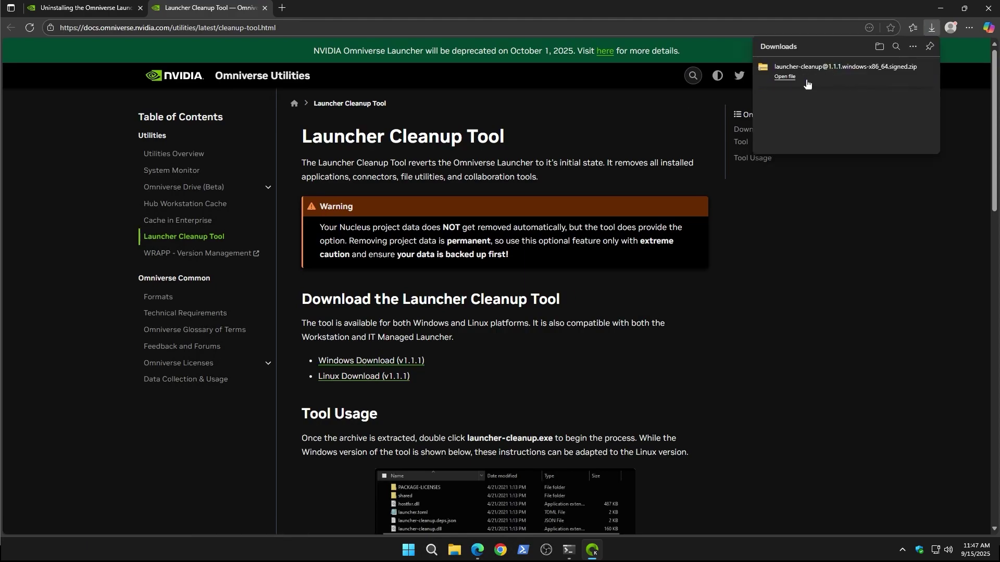
left_click(785, 77)
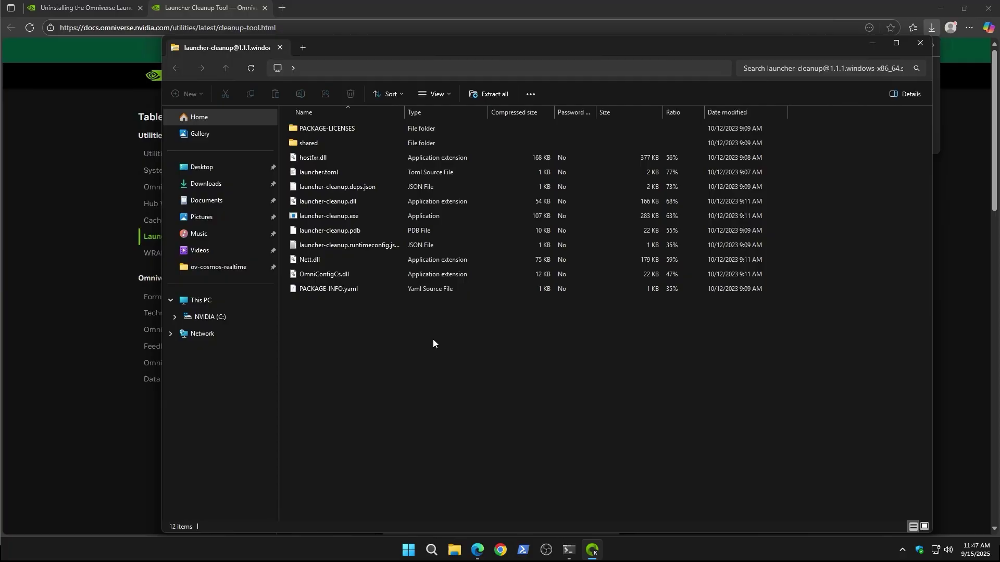
left_click(114, 408)
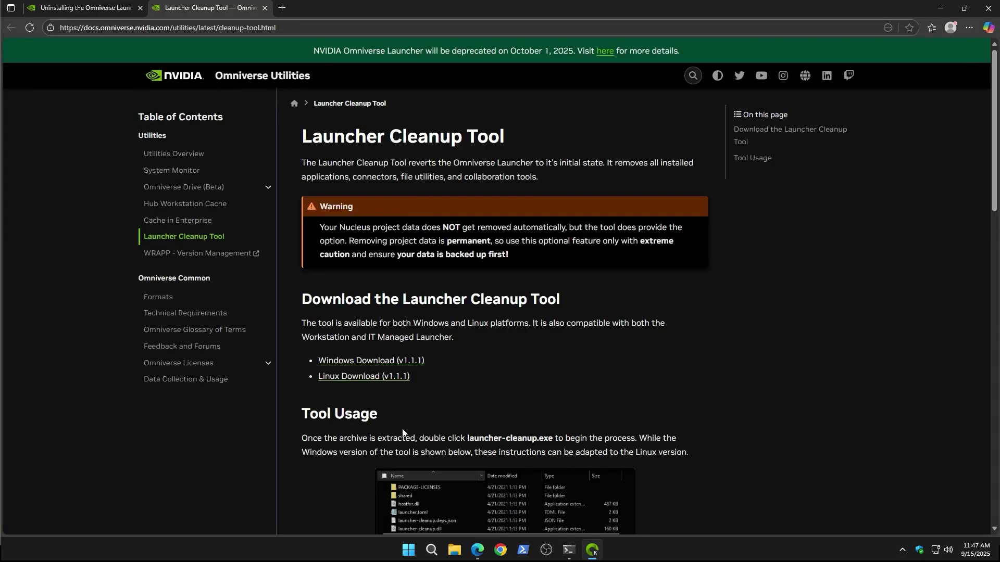
Step: Close the cleanup tool tab and close the Omniverse Launcher window
key("ctrl+w")
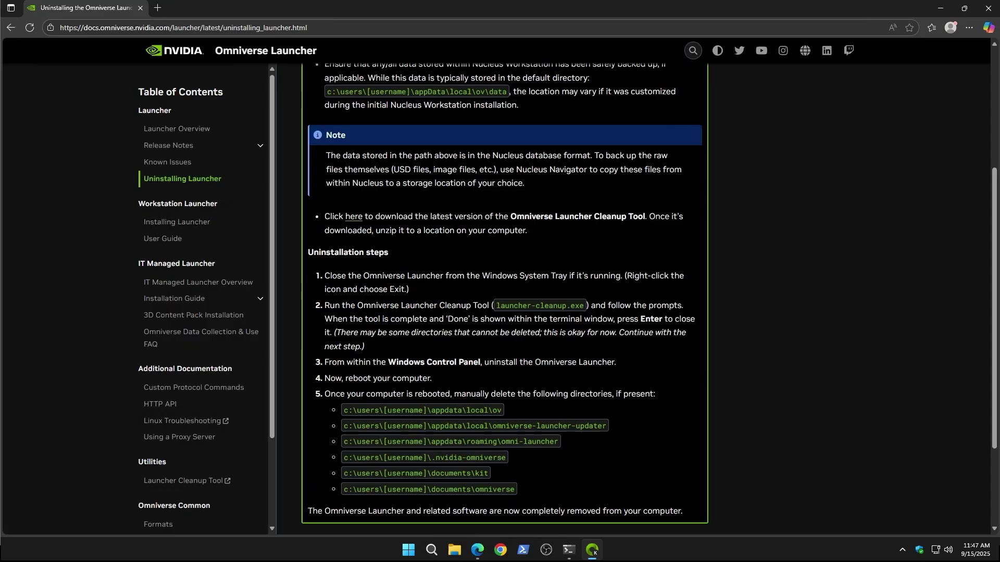
key("alt+Tab")
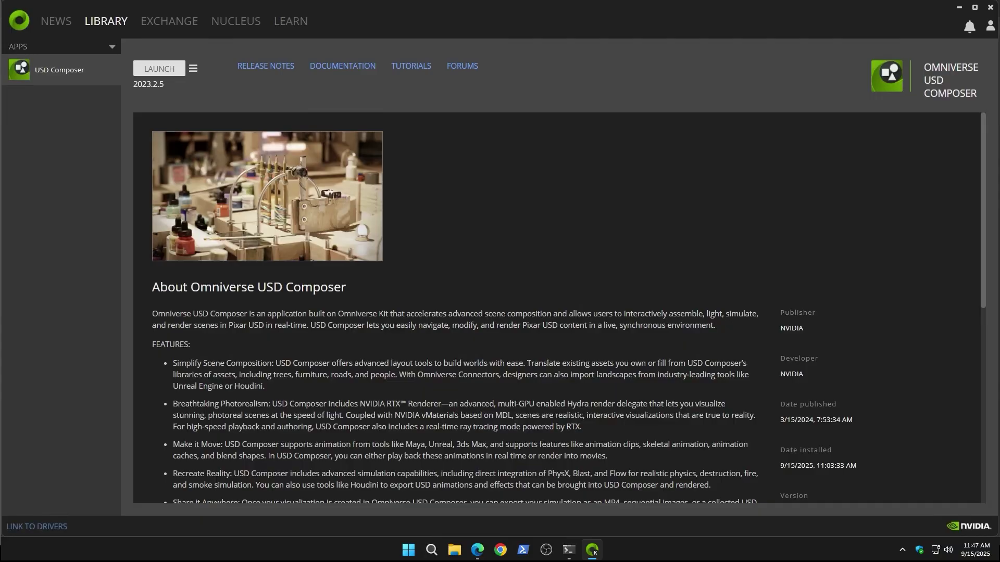
left_click(990, 9)
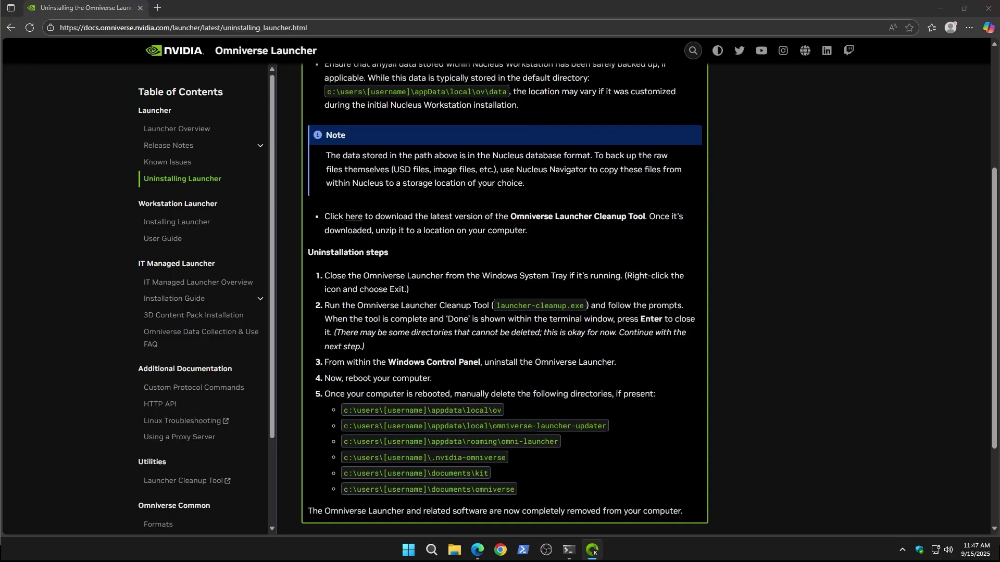
Step: Exit Omniverse Launcher from the system tray and confirm its icon is gone
left_click(902, 550)
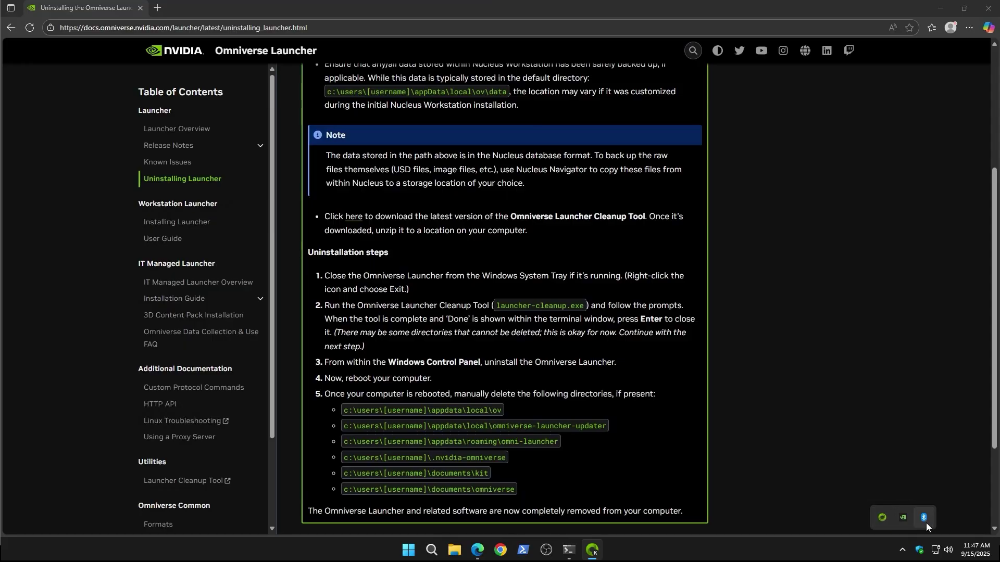
right_click(882, 518)
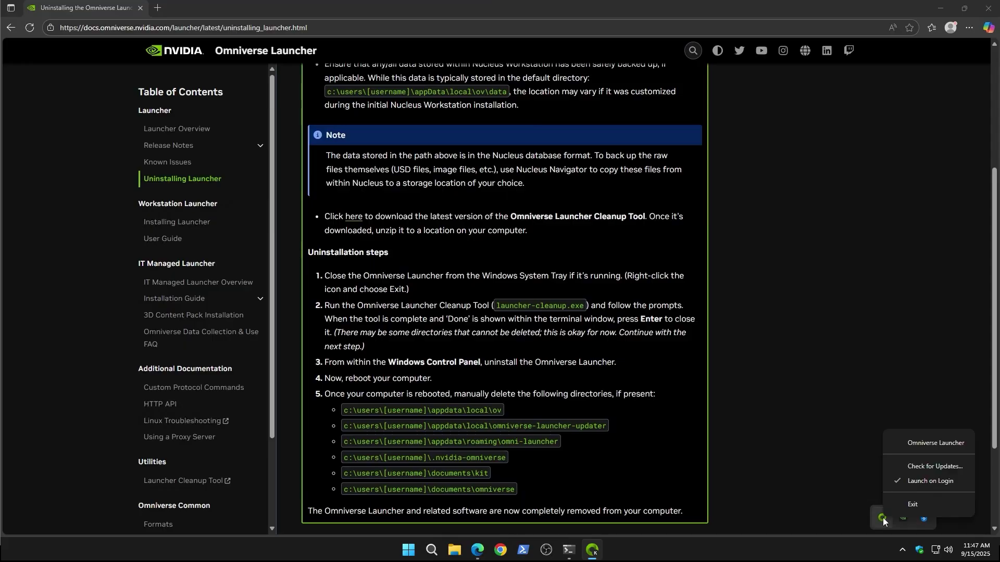
left_click(917, 505)
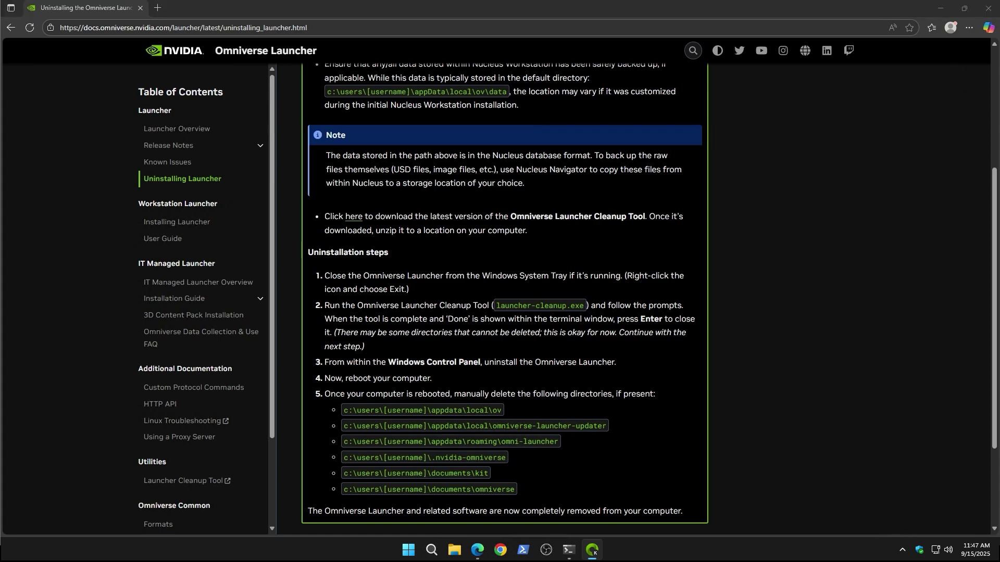
left_click(902, 549)
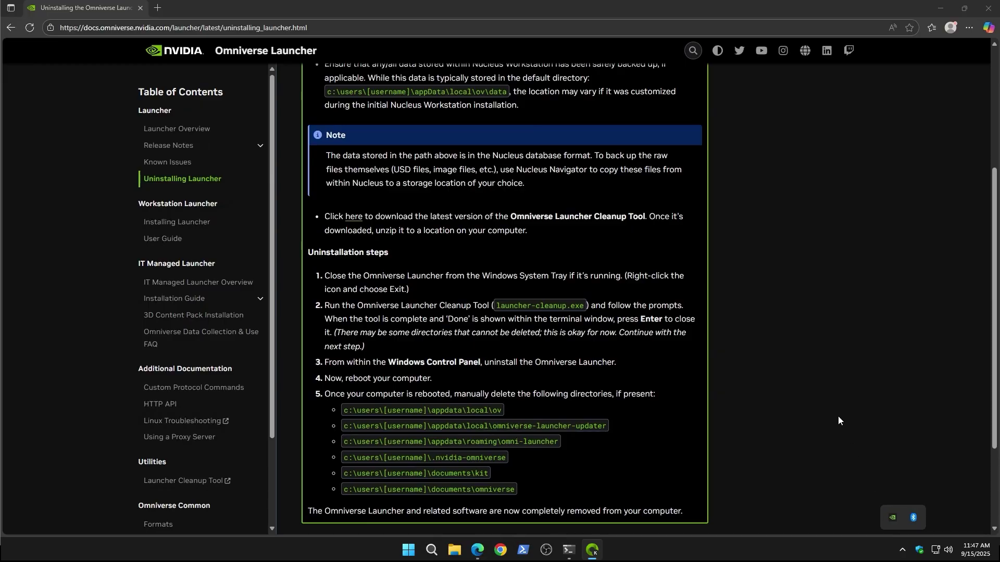
left_click(832, 404)
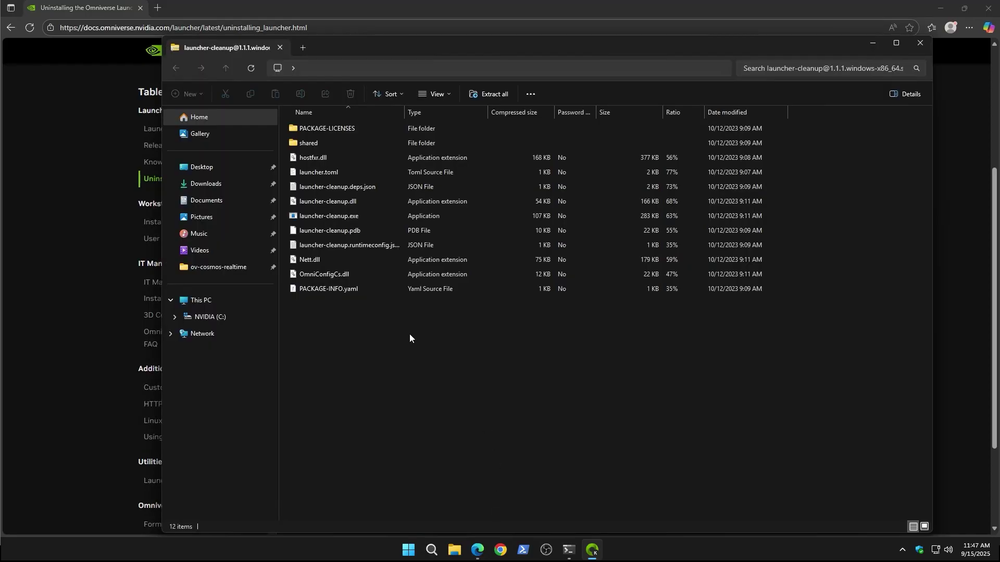
Step: Extract the cleanup tool zip into Downloads and run the extracted launcher-cleanup.exe
double_click(331, 217)
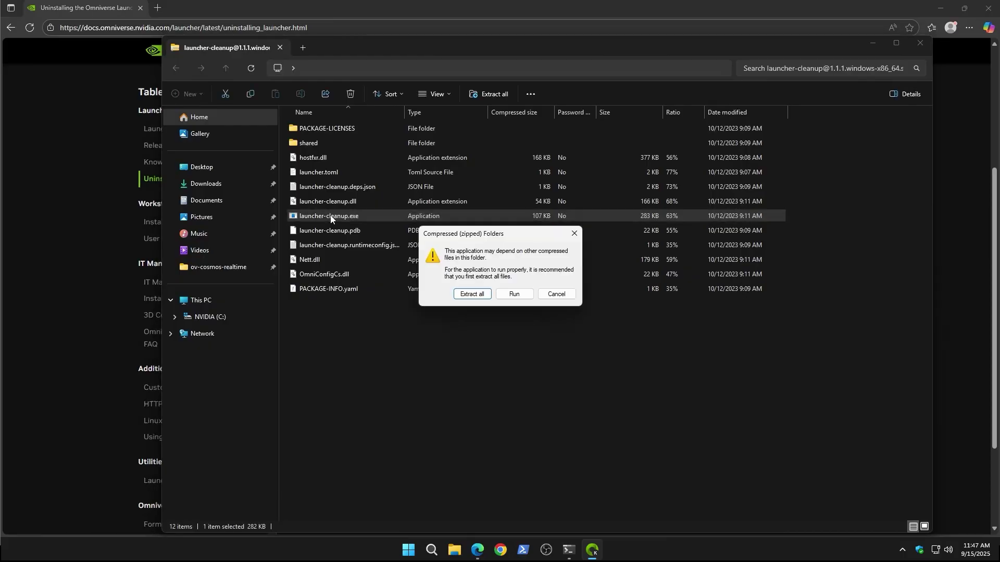
left_click(469, 294)
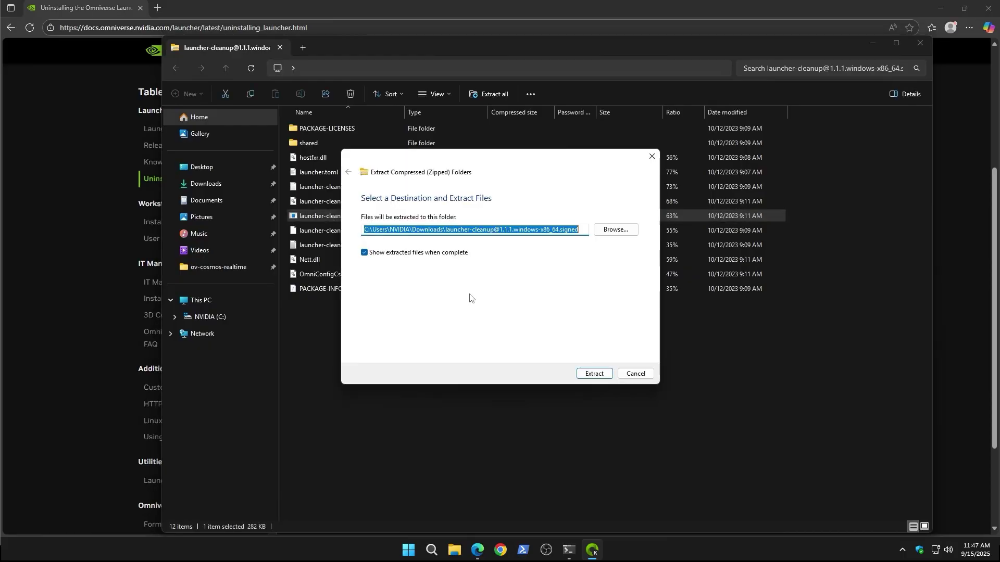
left_click(601, 375)
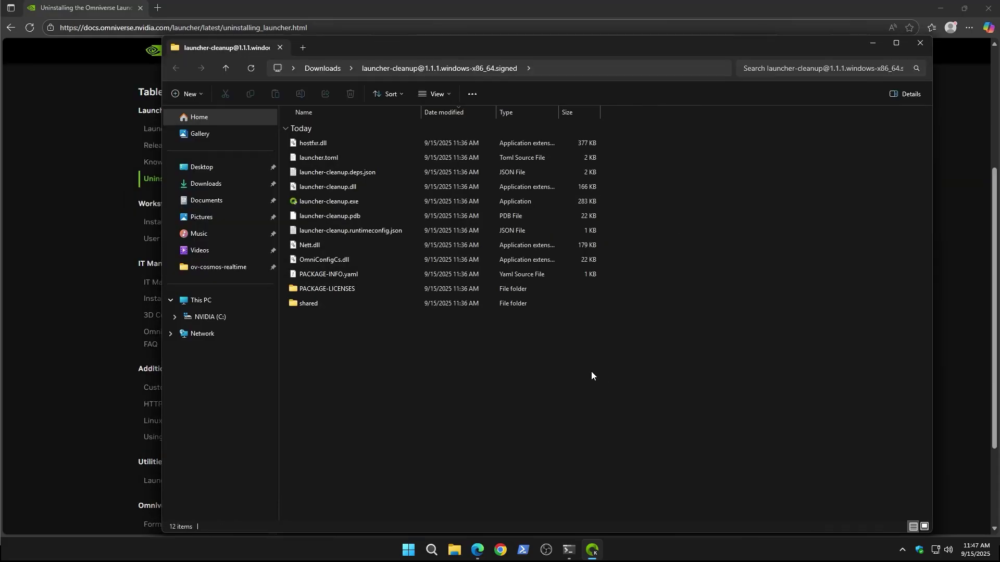
double_click(328, 201)
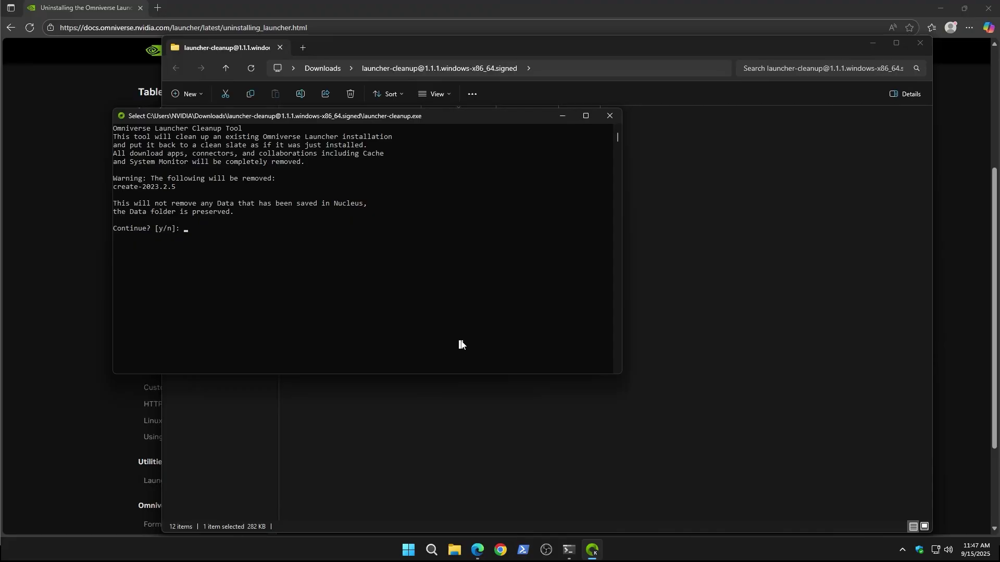
Step: Answer y to continue and y to keep project data, then close the tool when done
type("y")
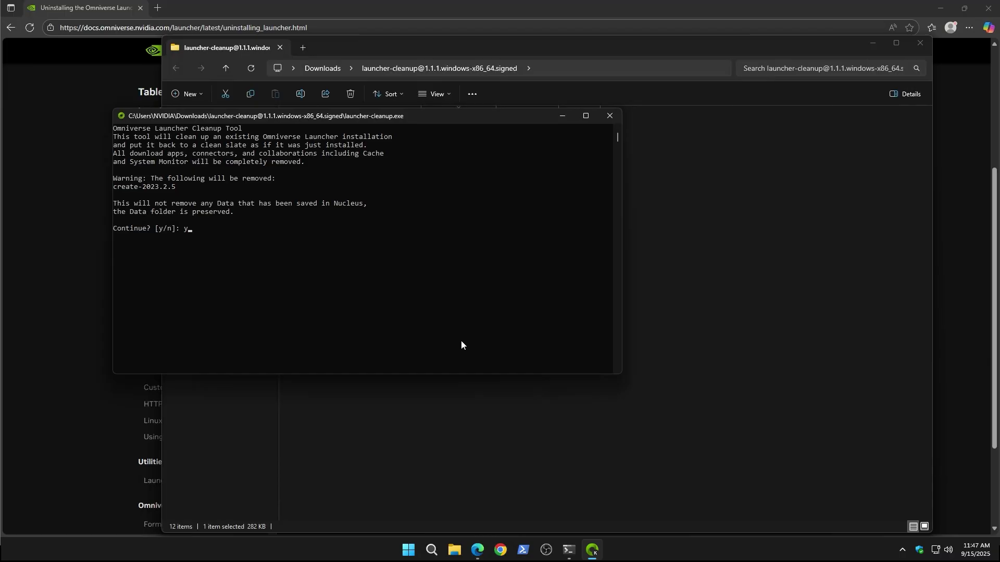
key("Return")
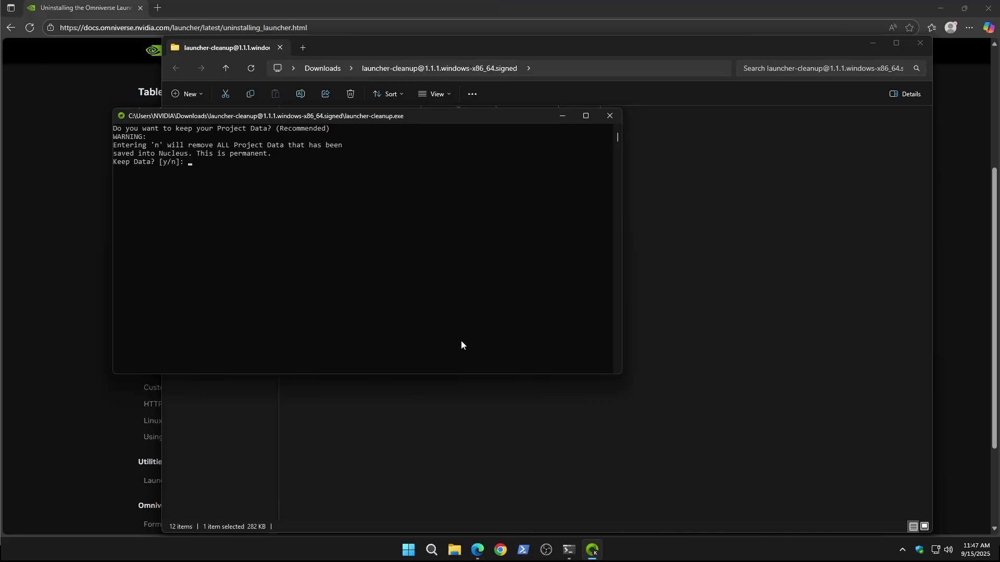
type("y")
key("Return")
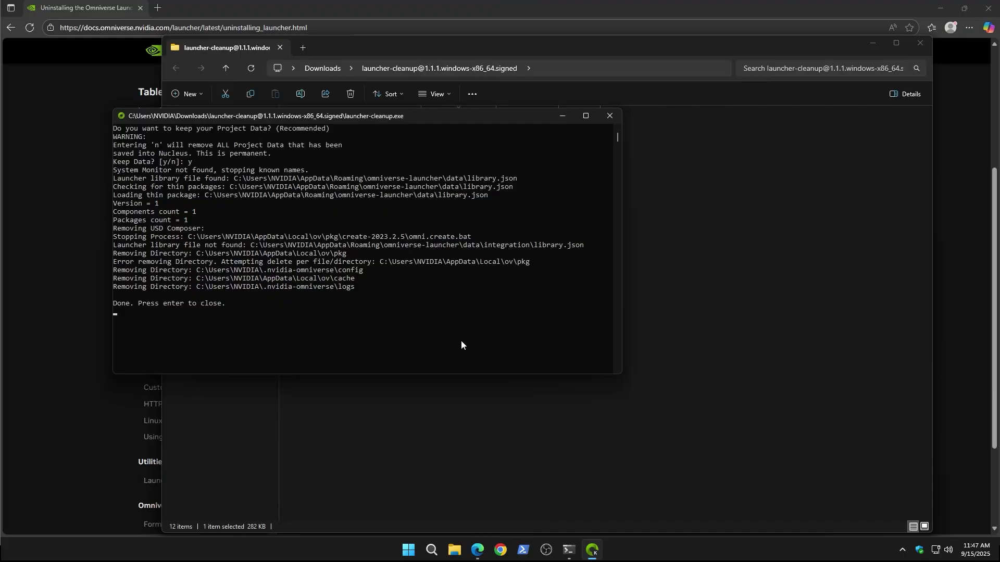
key("Return")
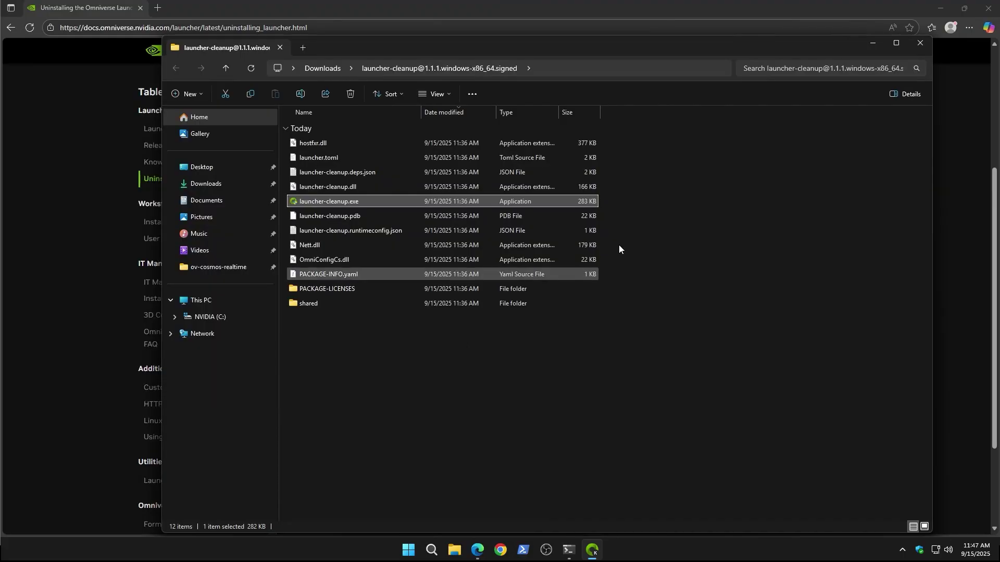
Step: Close the cleanup tool folders and open Control Panel's installed programs list
left_click(916, 46)
left_click(919, 44)
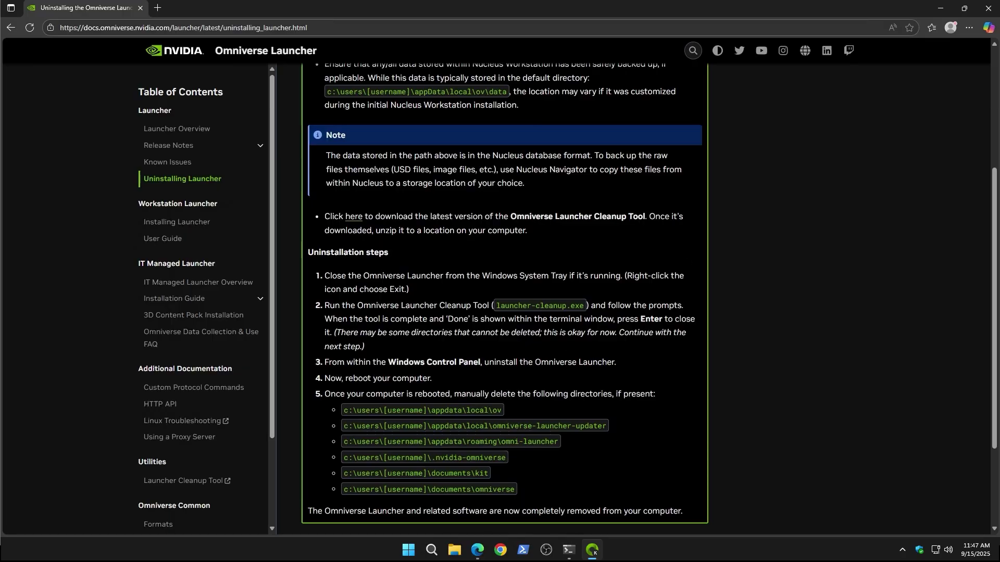
key("super")
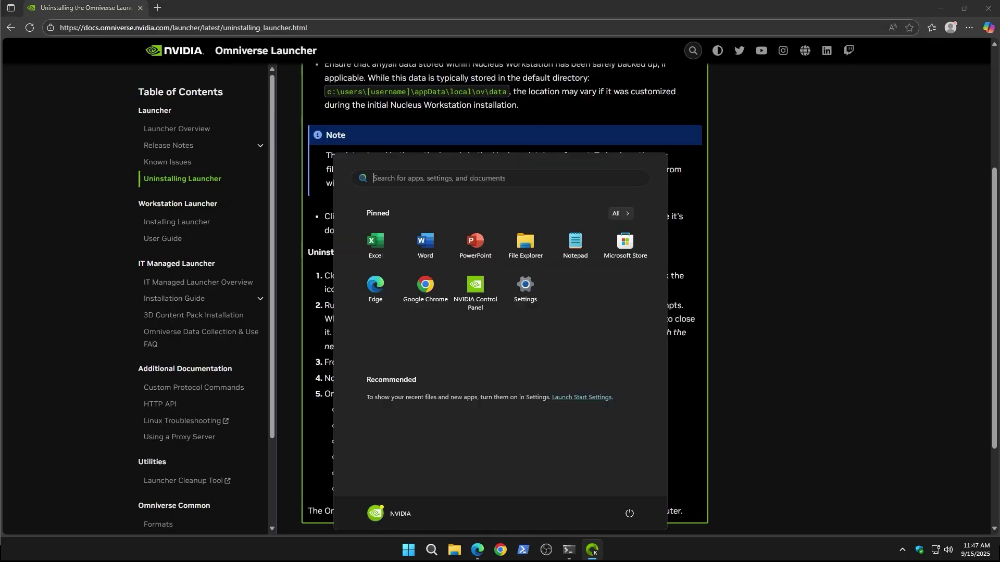
type("co")
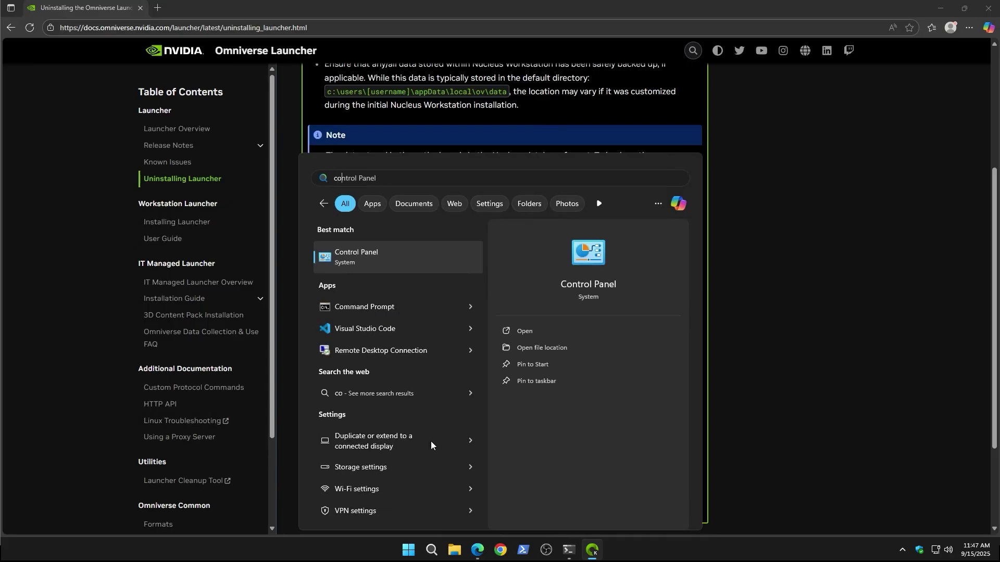
left_click(395, 259)
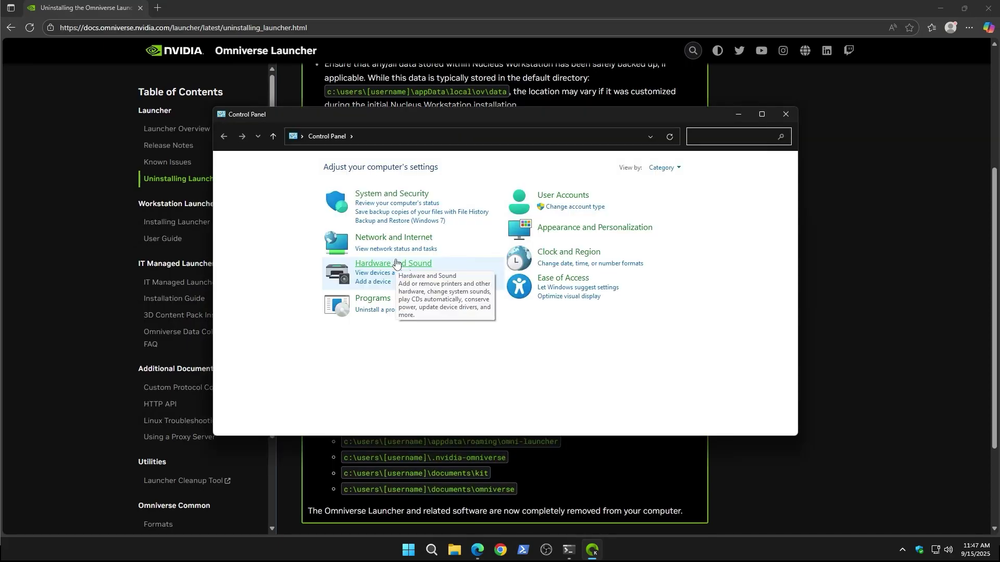
left_click(383, 311)
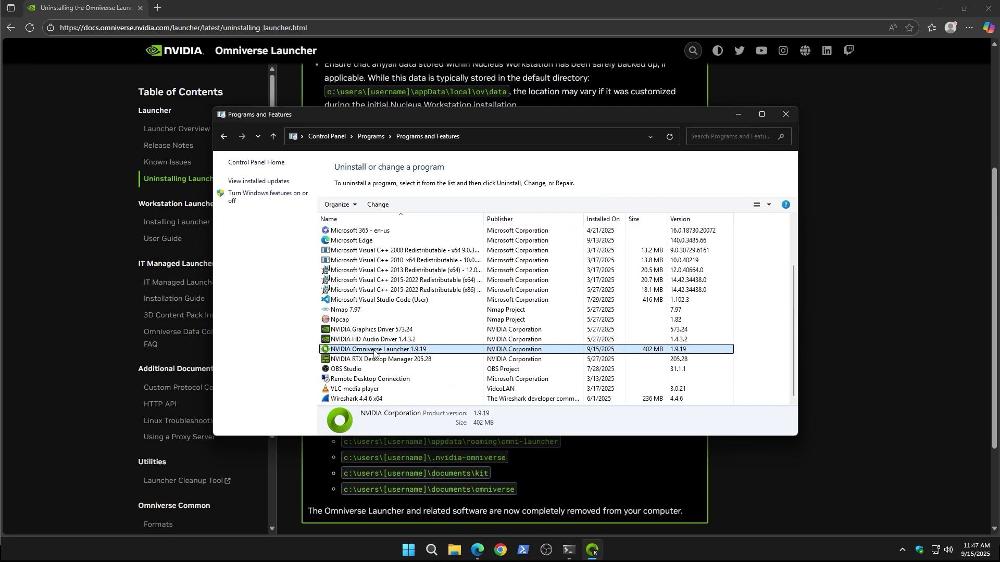
Step: Uninstall NVIDIA Omniverse Launcher 1.9.19 and close Programs and Features
double_click(374, 353)
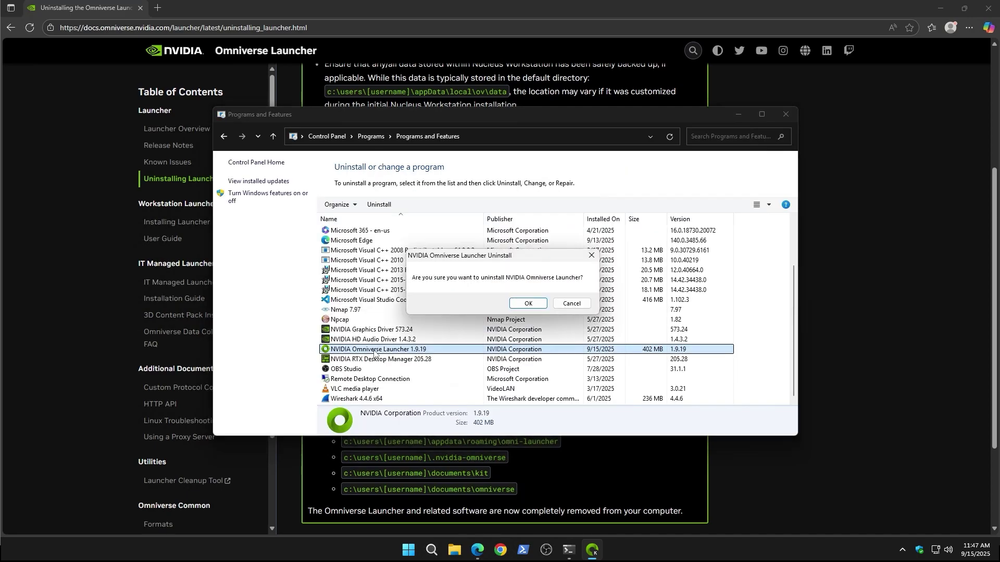
left_click(527, 304)
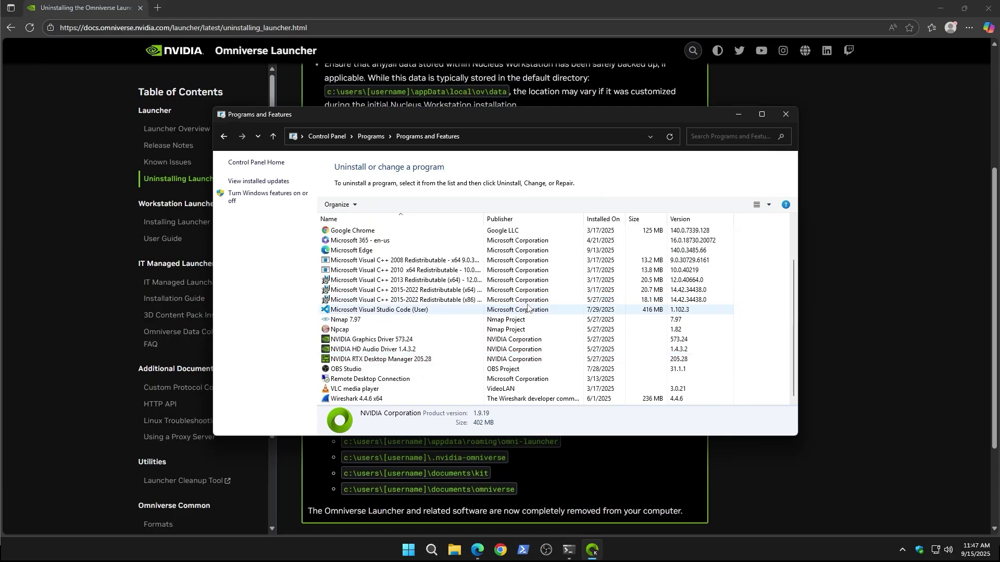
left_click(786, 114)
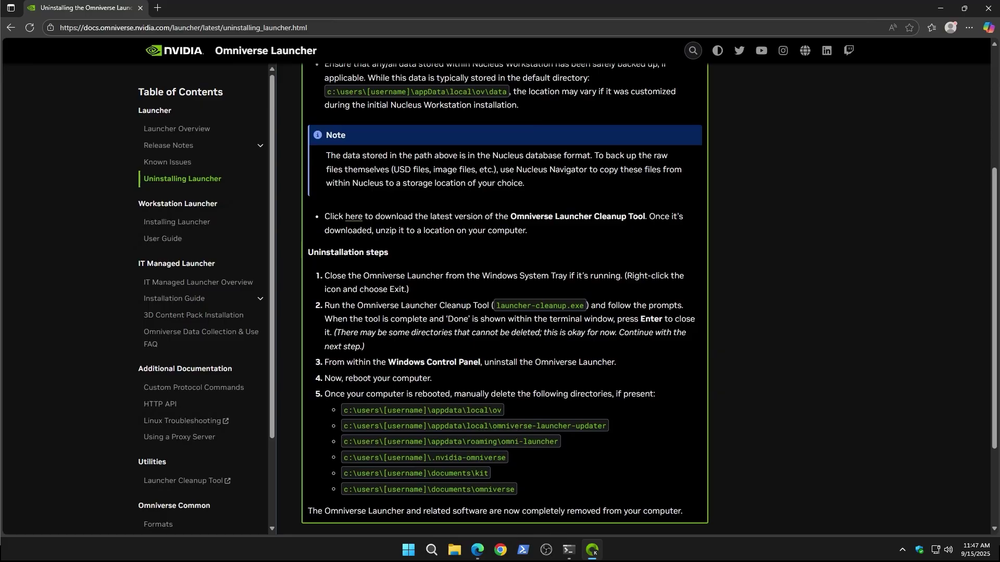
left_click_drag(407, 394, 515, 394)
scroll(542, 398, "down", 2)
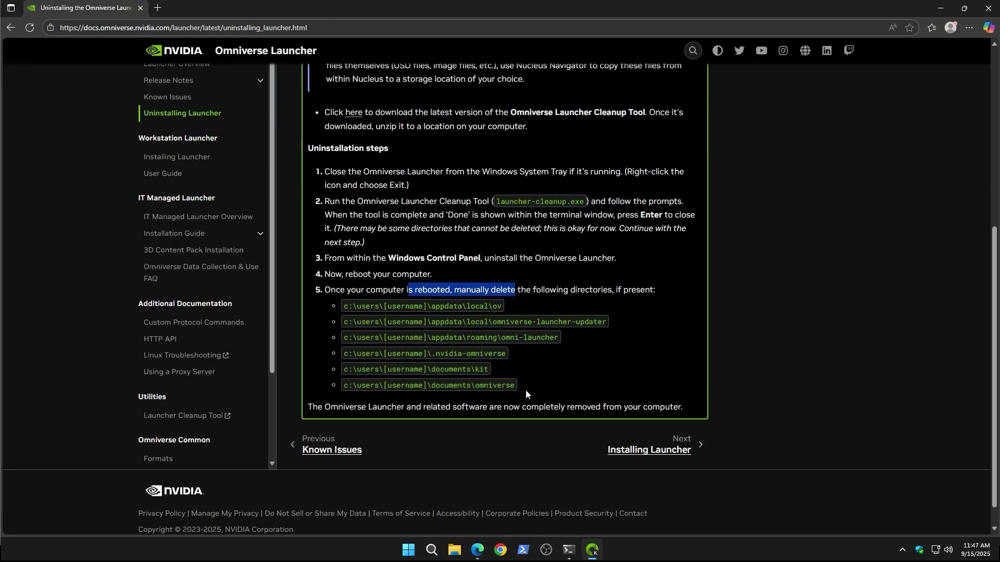
left_click(524, 388)
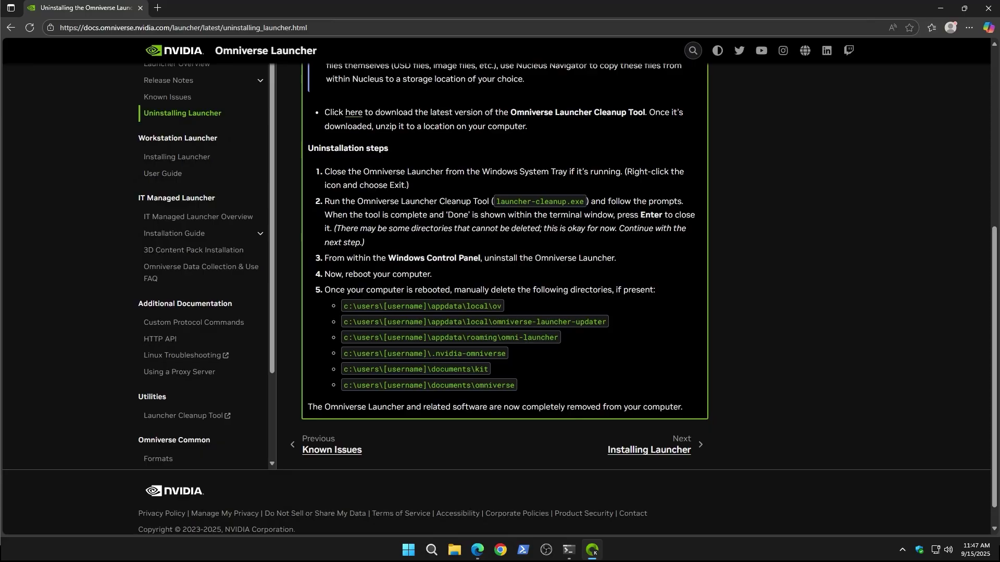
Step: Open File Explorer and navigate to C:\Users\<user>\AppData
key("super+e")
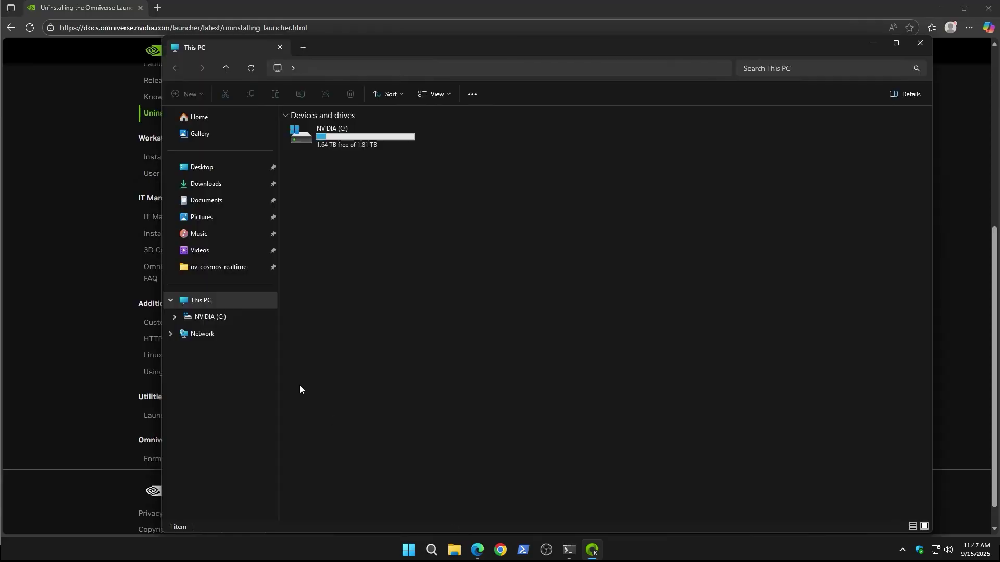
double_click(348, 145)
double_click(321, 201)
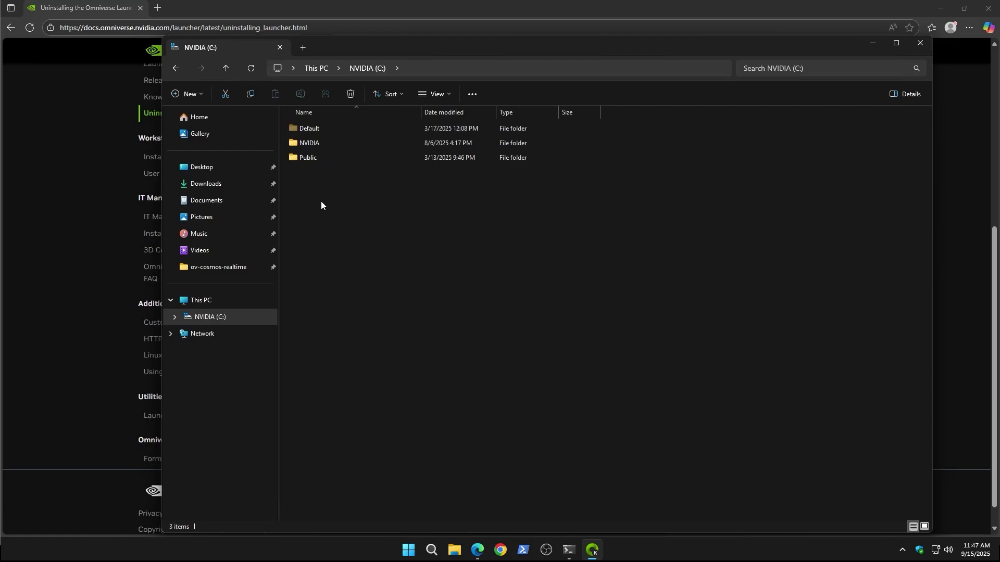
double_click(323, 144)
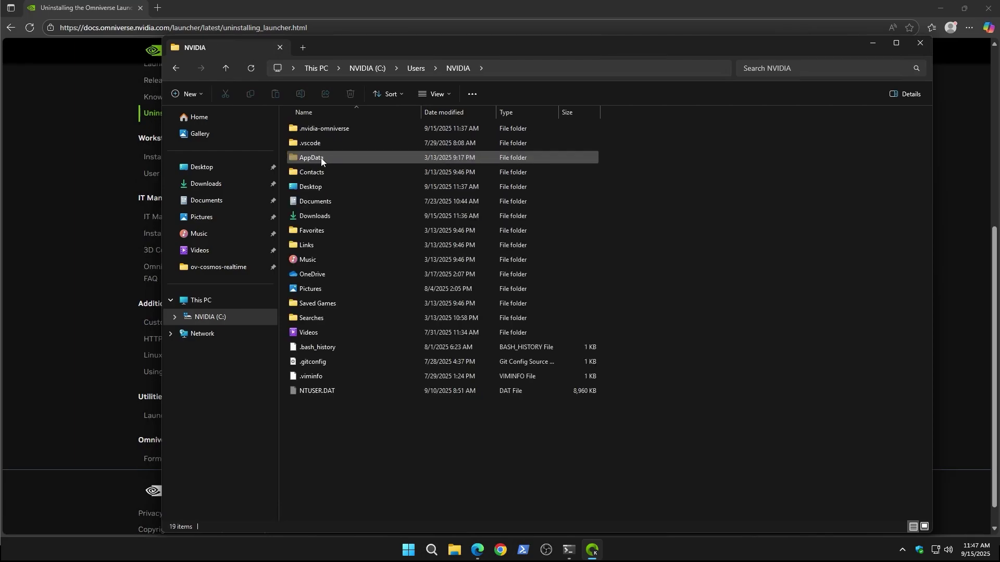
double_click(320, 158)
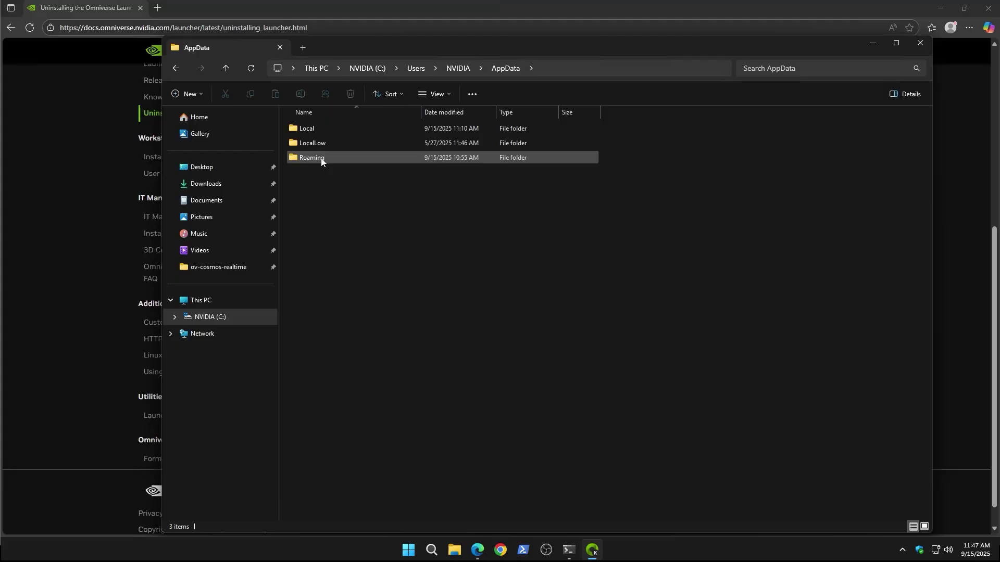
Step: Open AppData\Local beside the docs and delete the ov folder
double_click(327, 132)
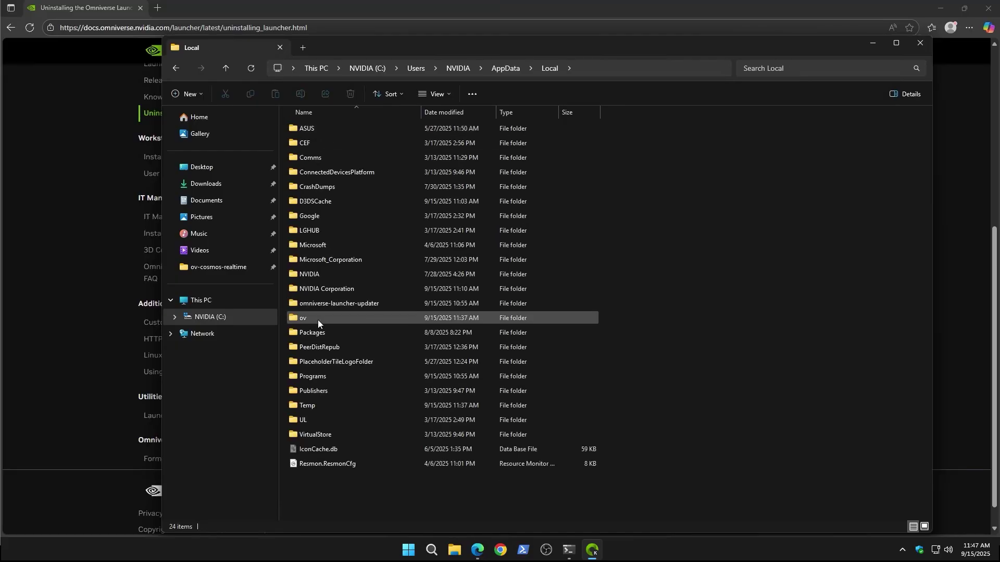
mouse_move(318, 323)
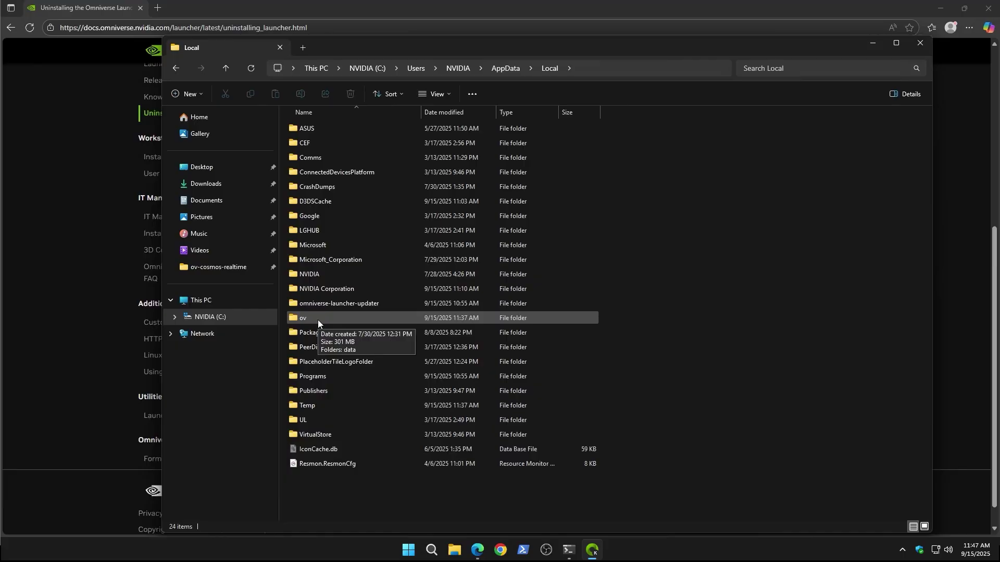
left_click_drag(163, 373, 516, 366)
right_click(662, 319)
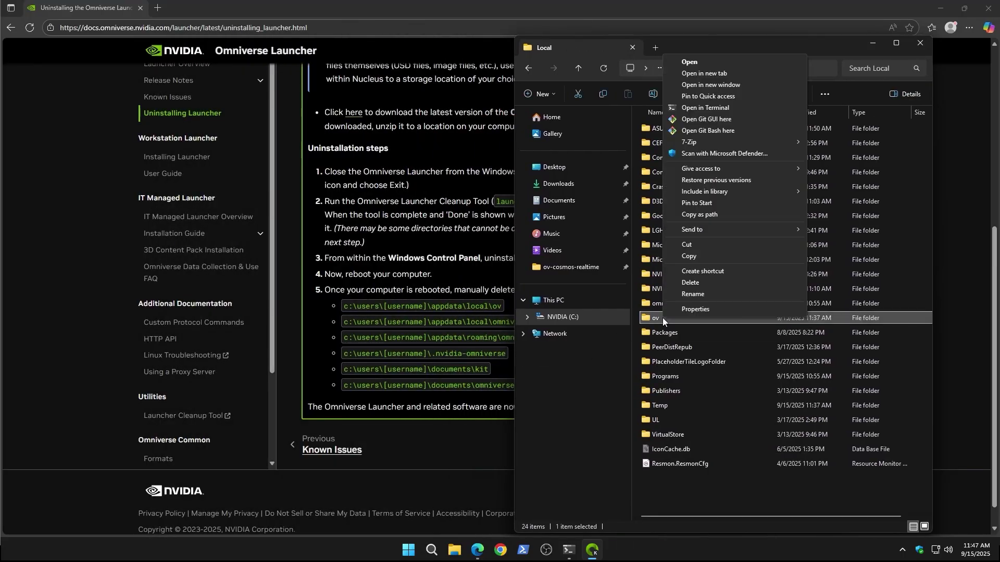
left_click(685, 283)
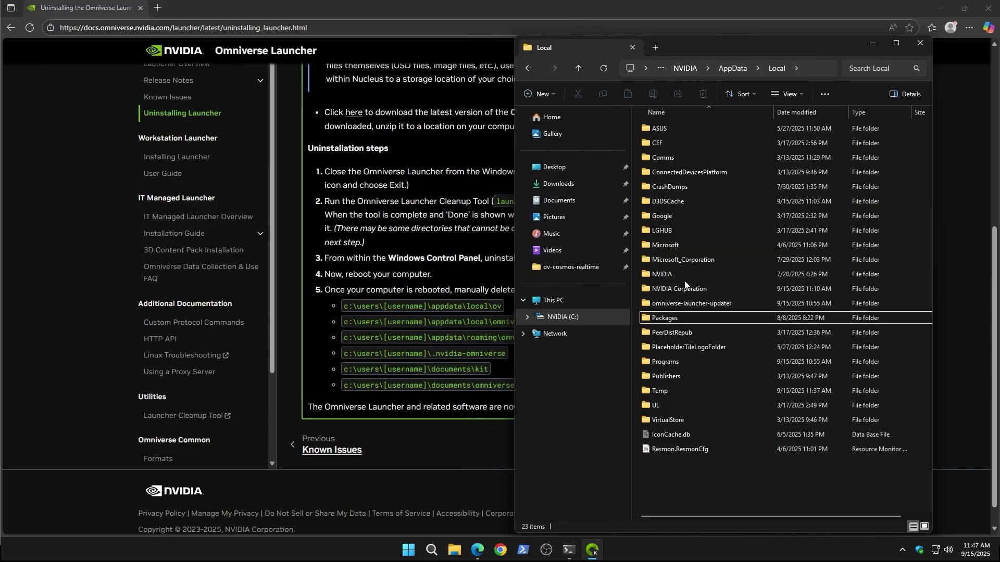
Step: Delete the omniverse-launcher-updater folder from AppData\Local
left_click_drag(514, 406, 564, 404)
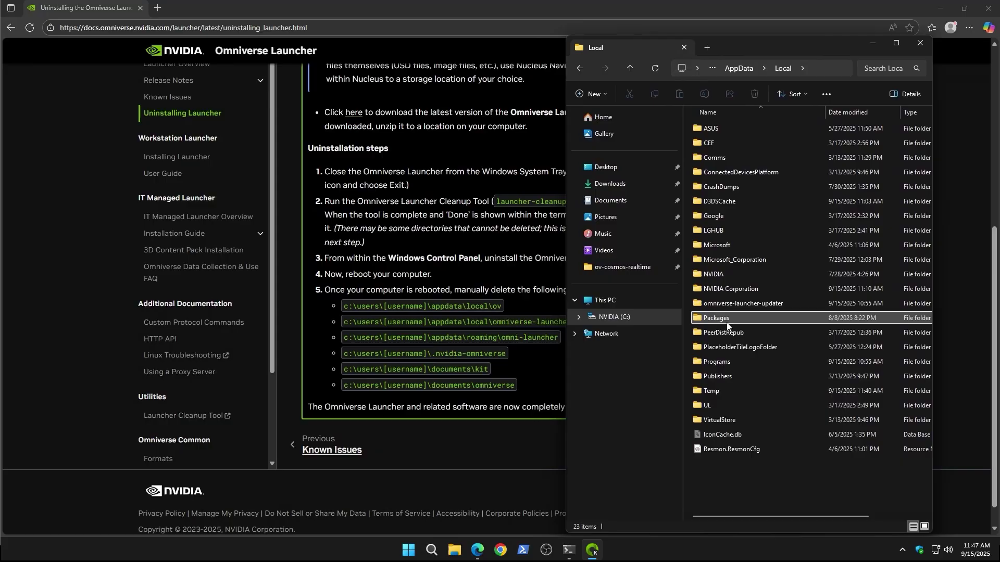
left_click(734, 303)
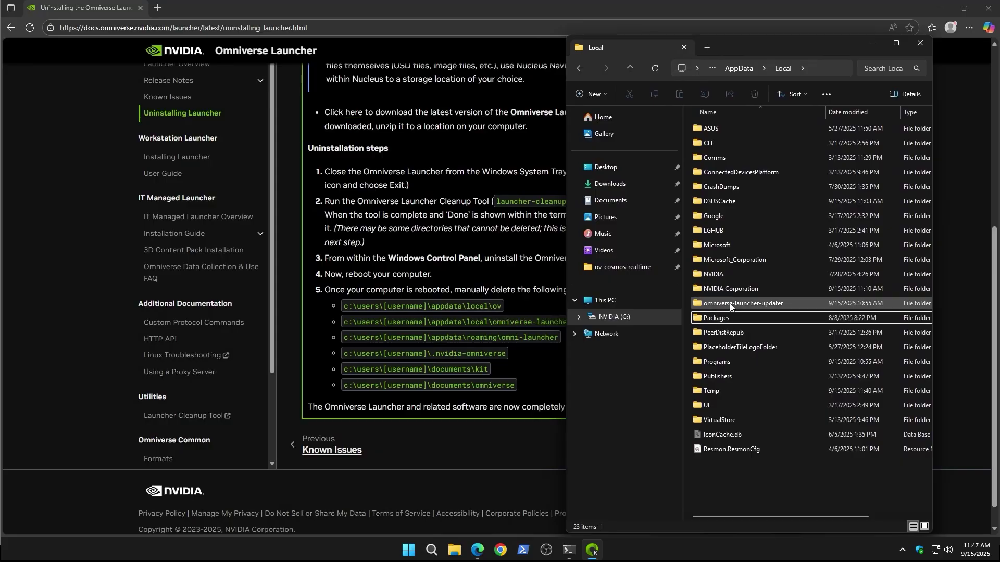
left_click_drag(762, 47, 794, 49)
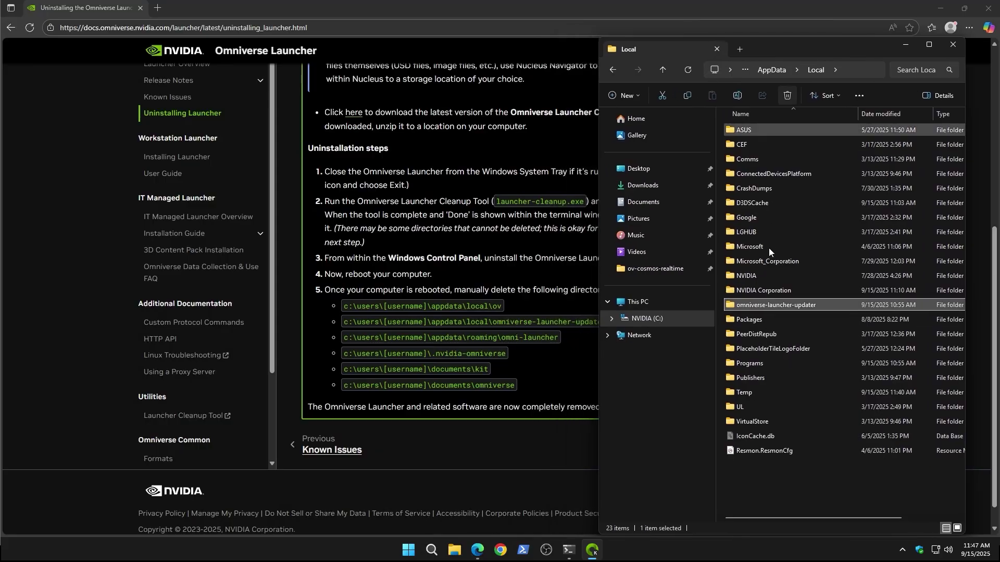
right_click(776, 305)
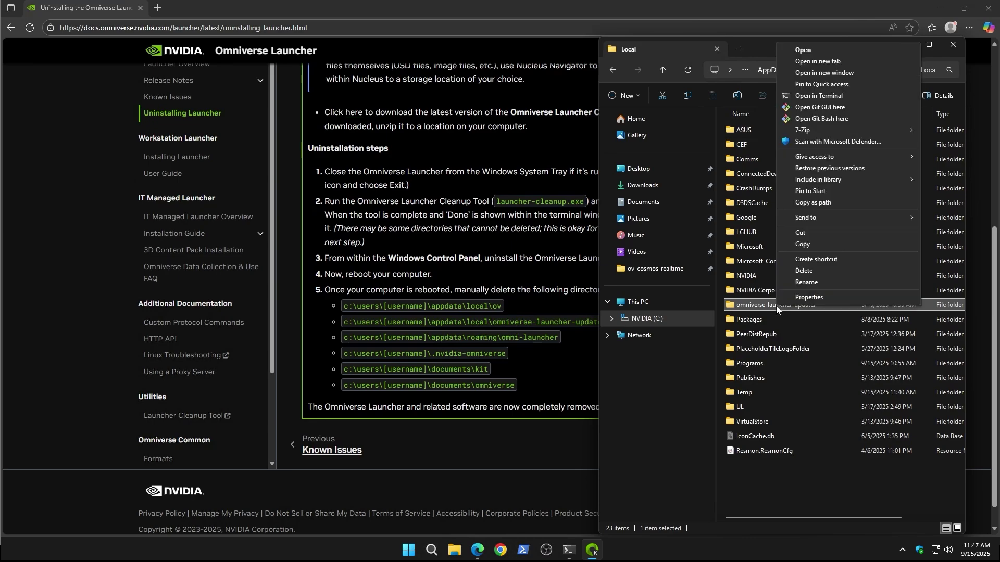
left_click(803, 271)
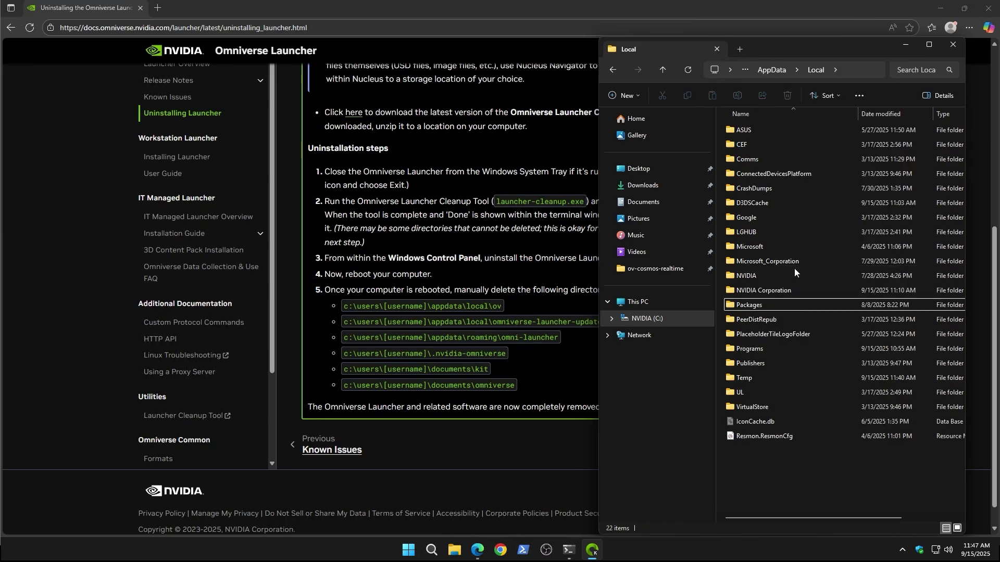
Step: Delete the omniverse-launcher folder from AppData\Roaming
left_click(780, 70)
double_click(753, 160)
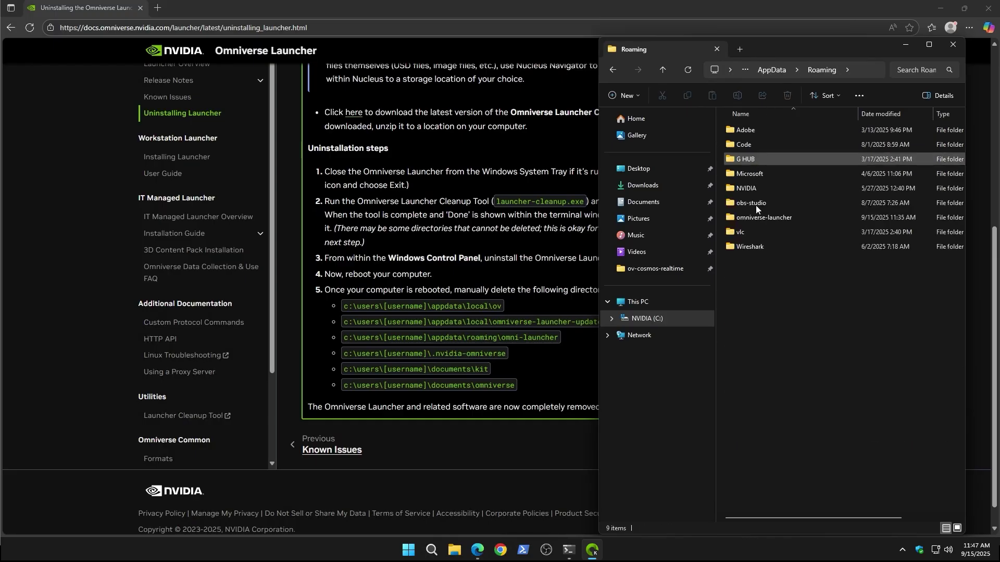
left_click(758, 219)
right_click(758, 219)
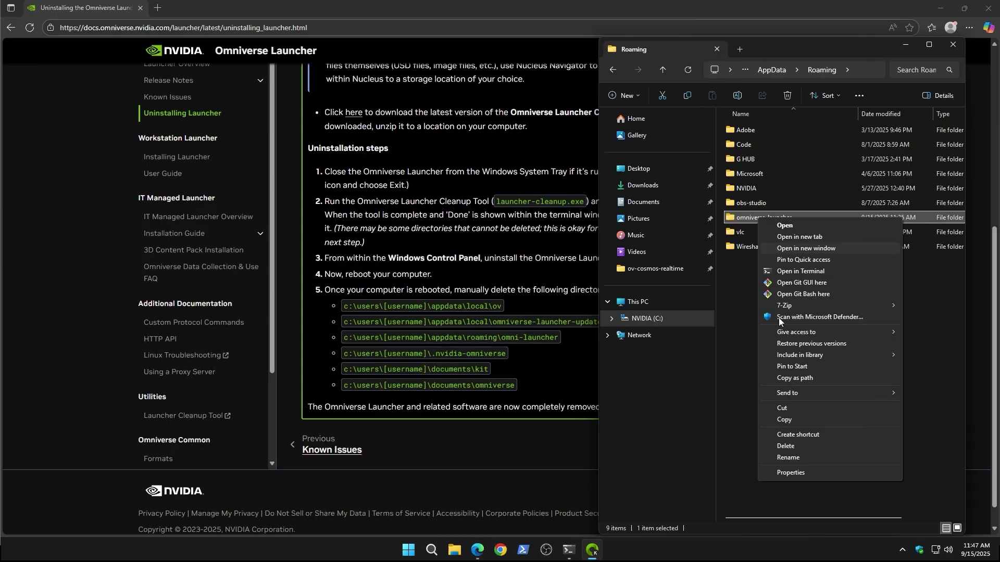
left_click(791, 446)
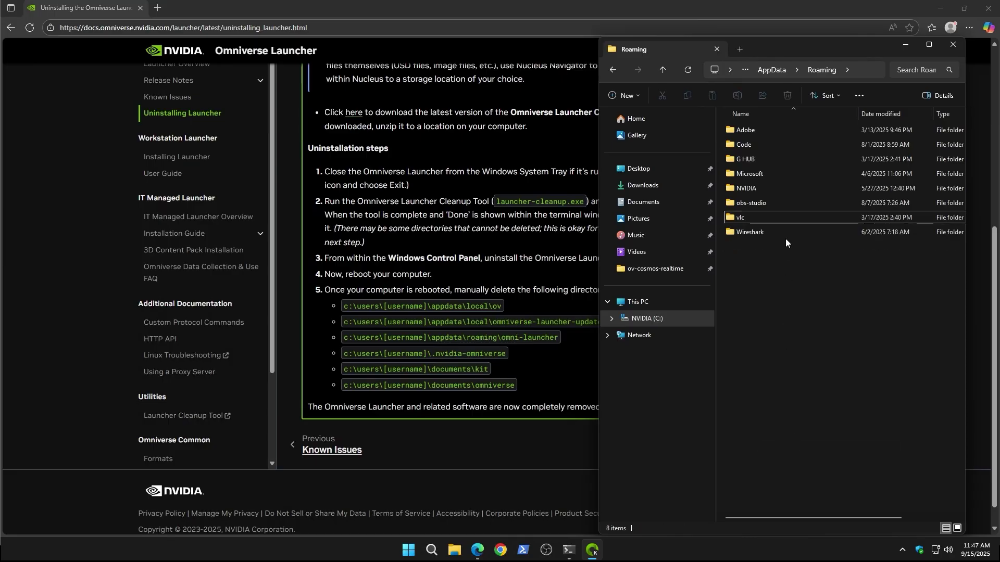
Step: Delete the Kit folder from the user's Documents folder
left_click(773, 70)
left_click(773, 70)
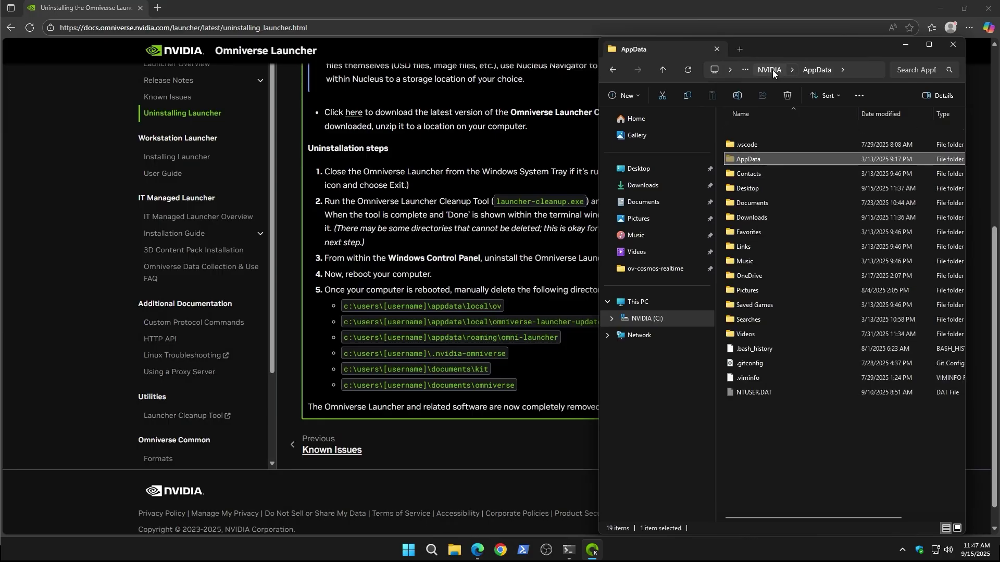
double_click(757, 204)
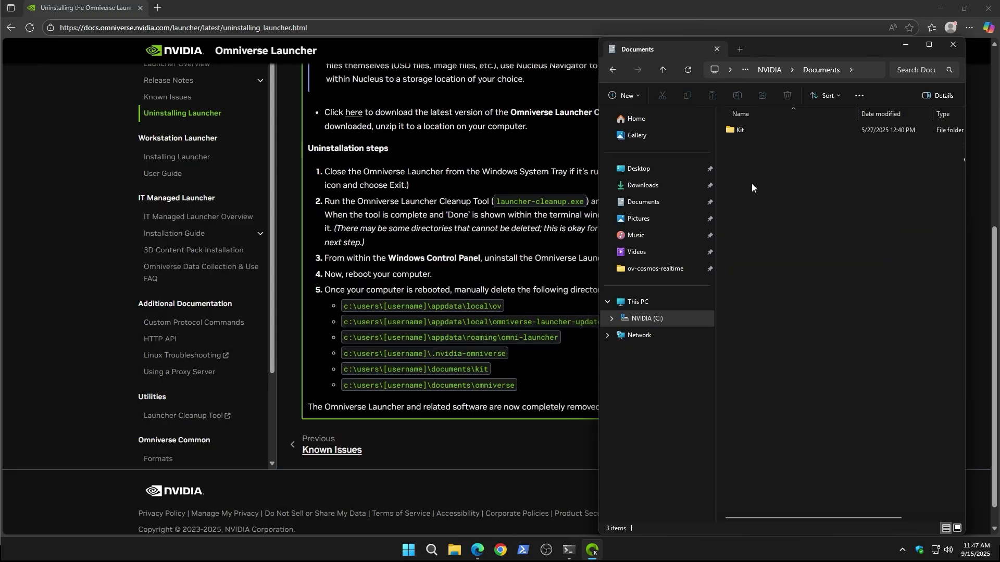
left_click(740, 129)
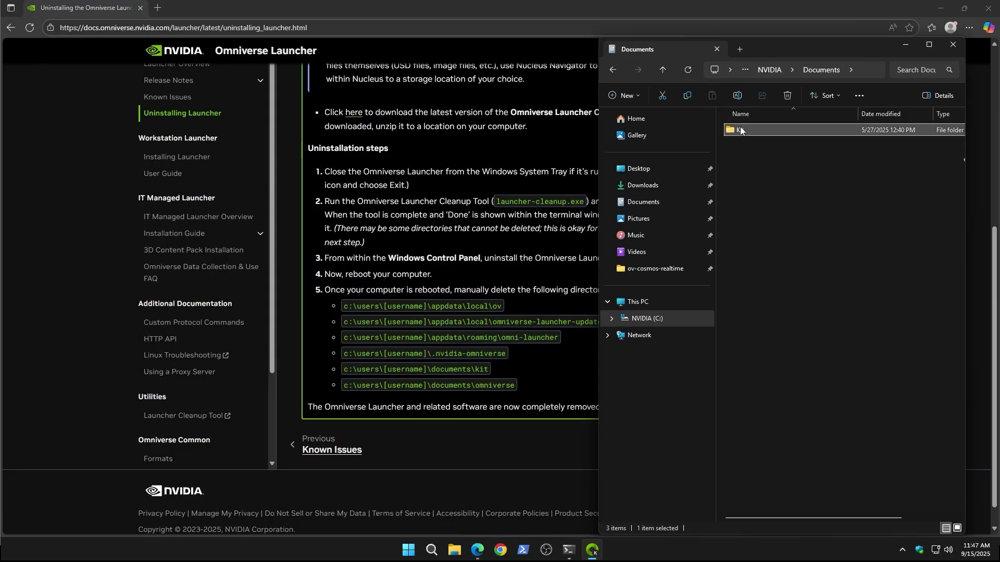
right_click(740, 130)
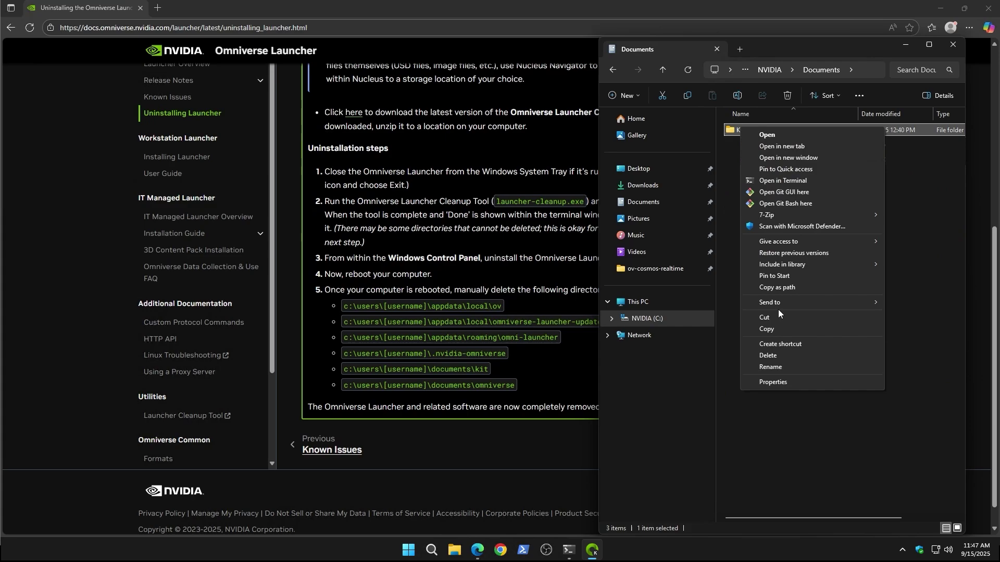
left_click(780, 356)
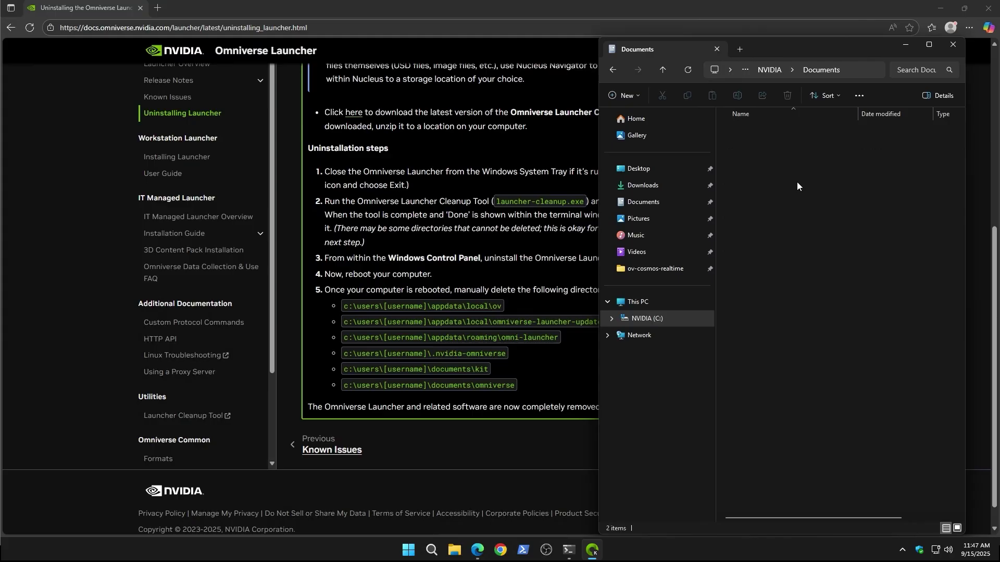
Step: Close File Explorer and download NVIDIA-Omniverse/kit-app-template via Code > Download ZIP
left_click(952, 46)
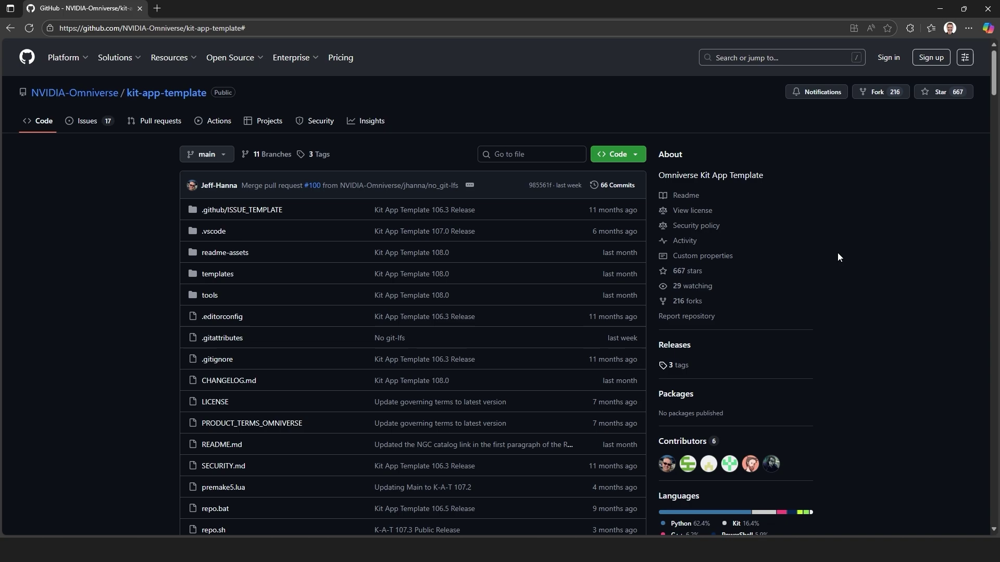
left_click(622, 158)
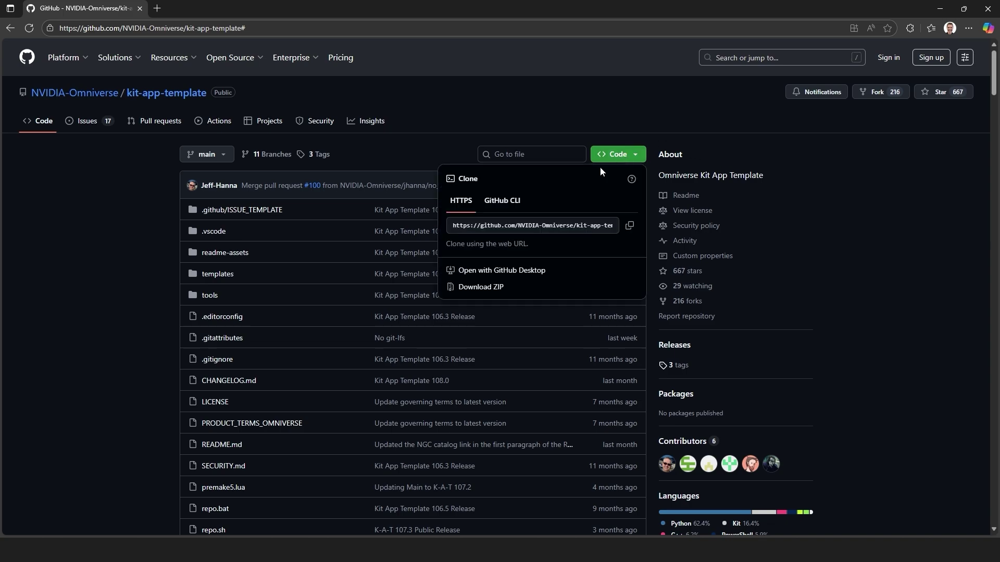
left_click(482, 288)
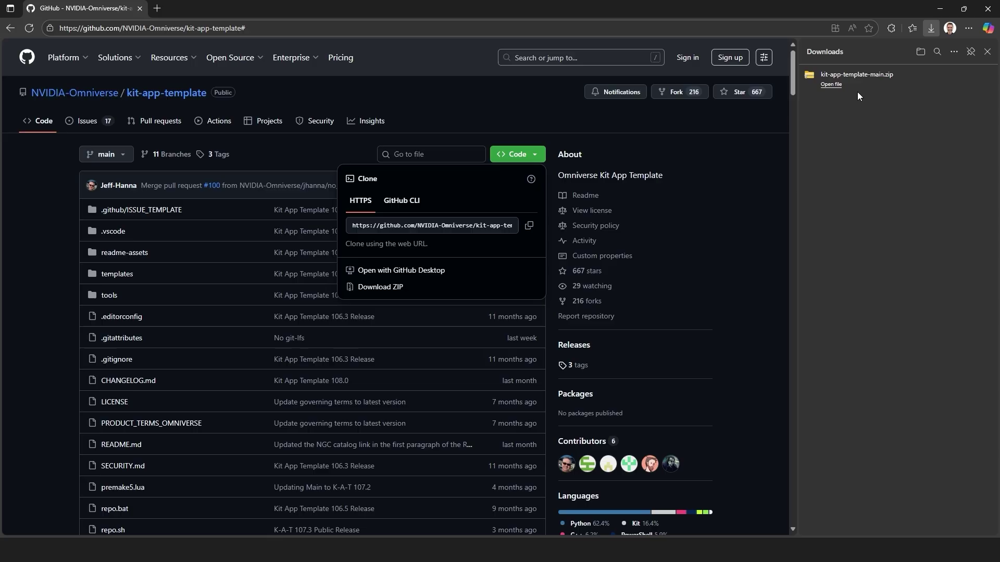
Step: Extract the kit-app-template-main ZIP in place with 7-Zip and open the extracted folder
mouse_move(855, 90)
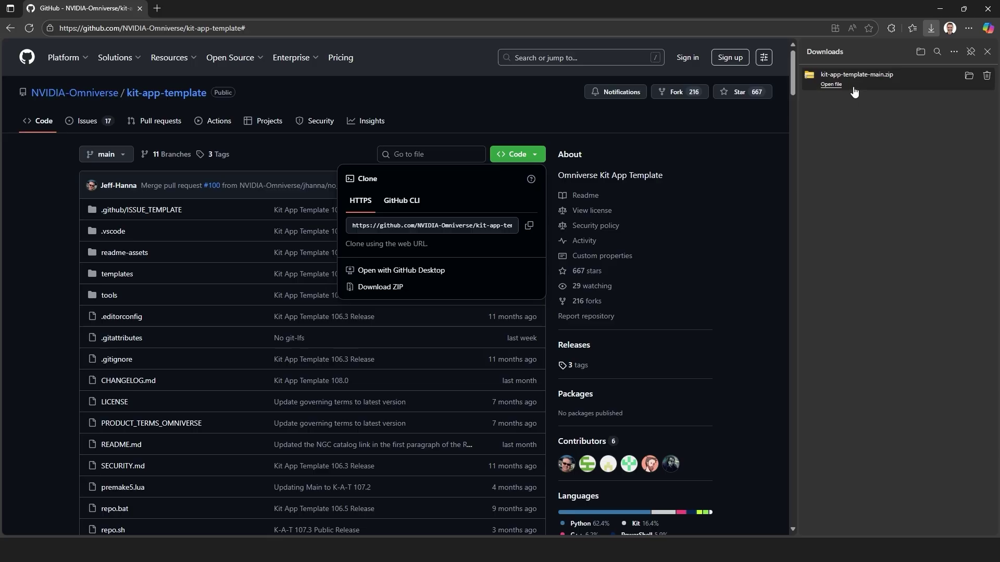
left_click(969, 77)
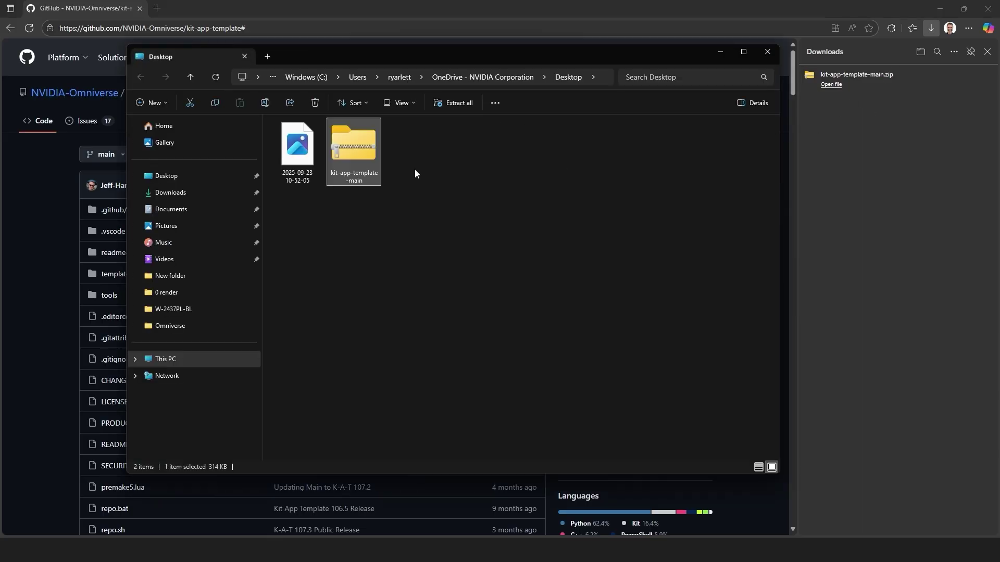
right_click(363, 156)
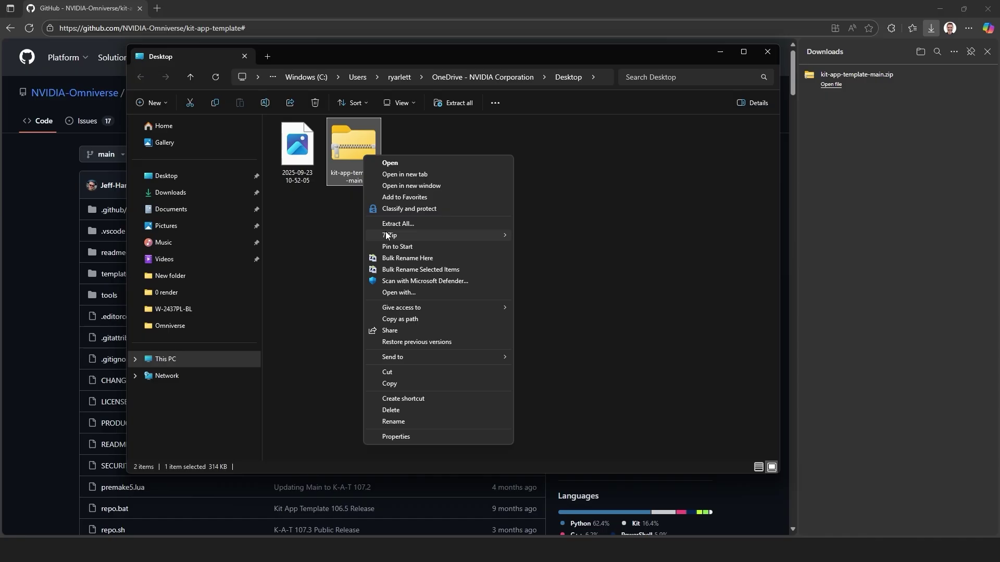
mouse_move(388, 235)
left_click(545, 272)
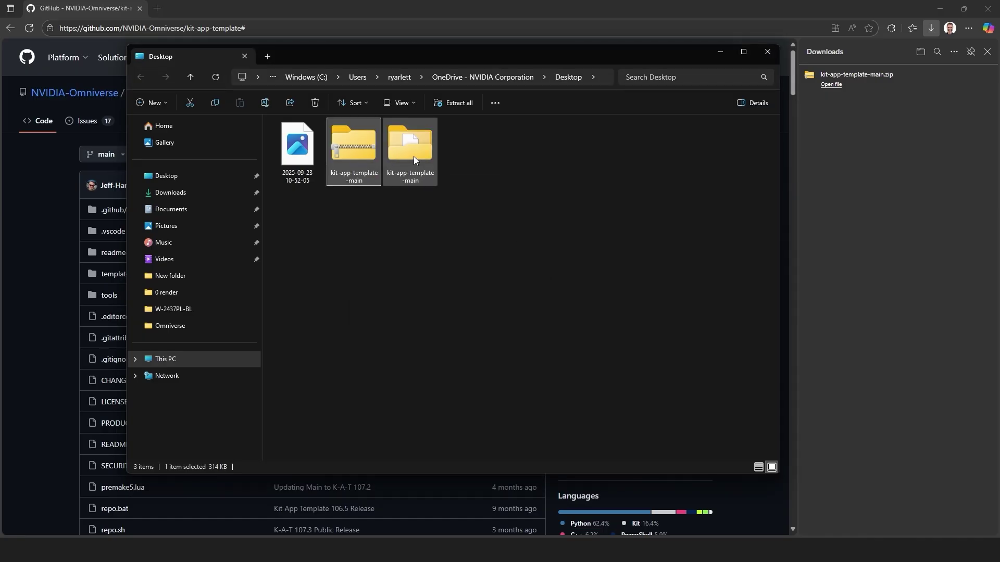
double_click(414, 156)
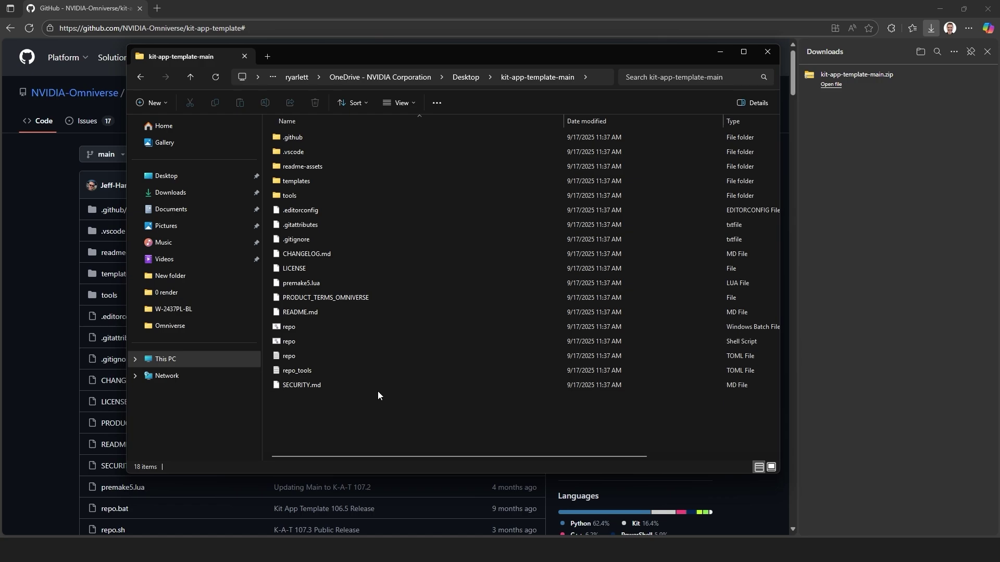
Step: Cut all 18 extracted items and paste them into C:\KAT\Method1
key("ctrl+a")
key("ctrl+x")
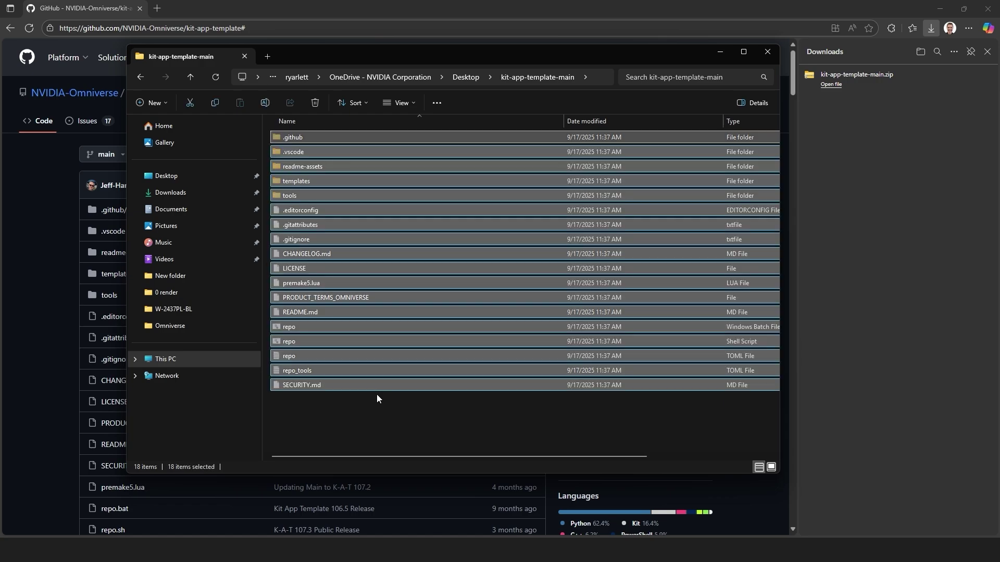
left_click(768, 51)
mouse_move(308, 551)
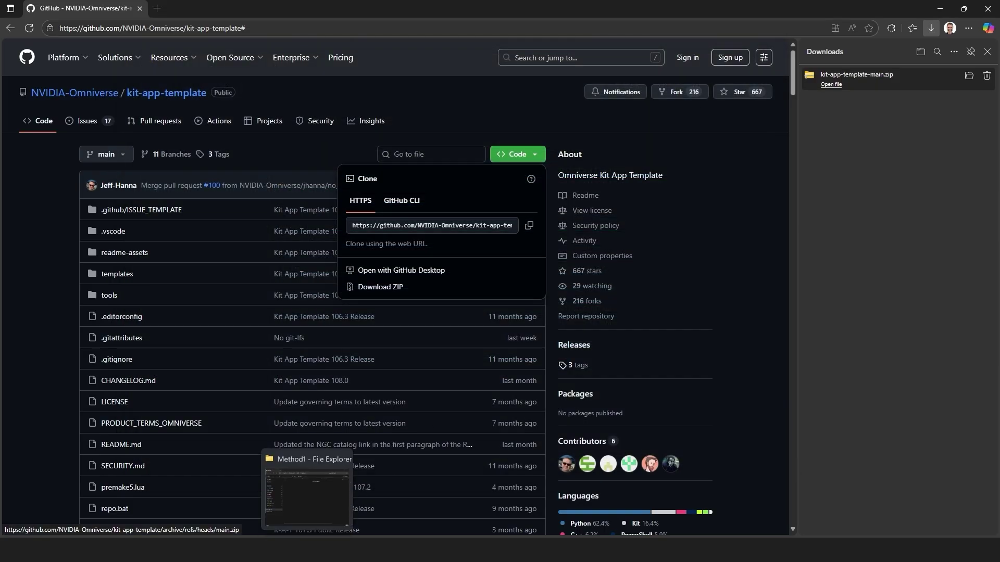
left_click(304, 501)
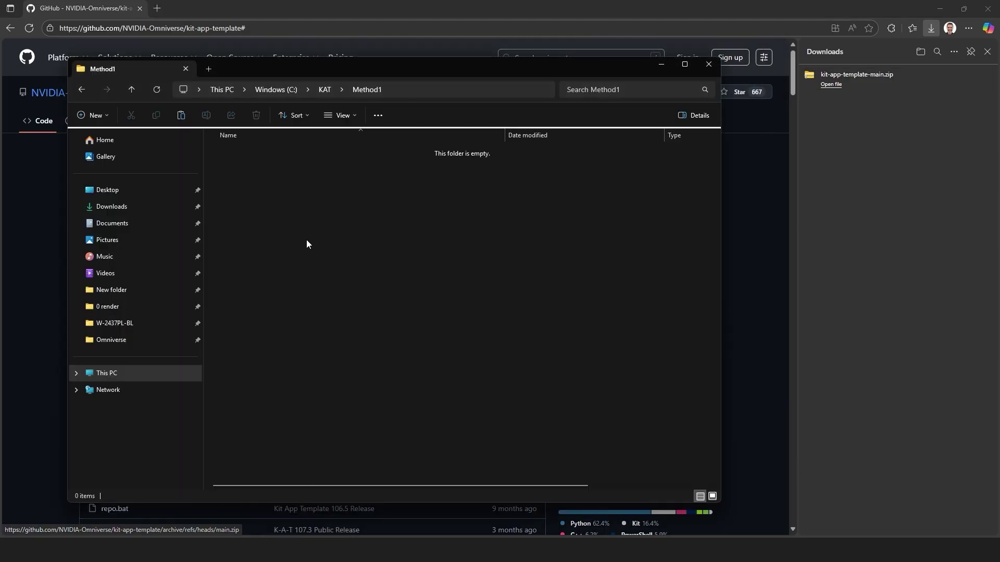
left_click(326, 90)
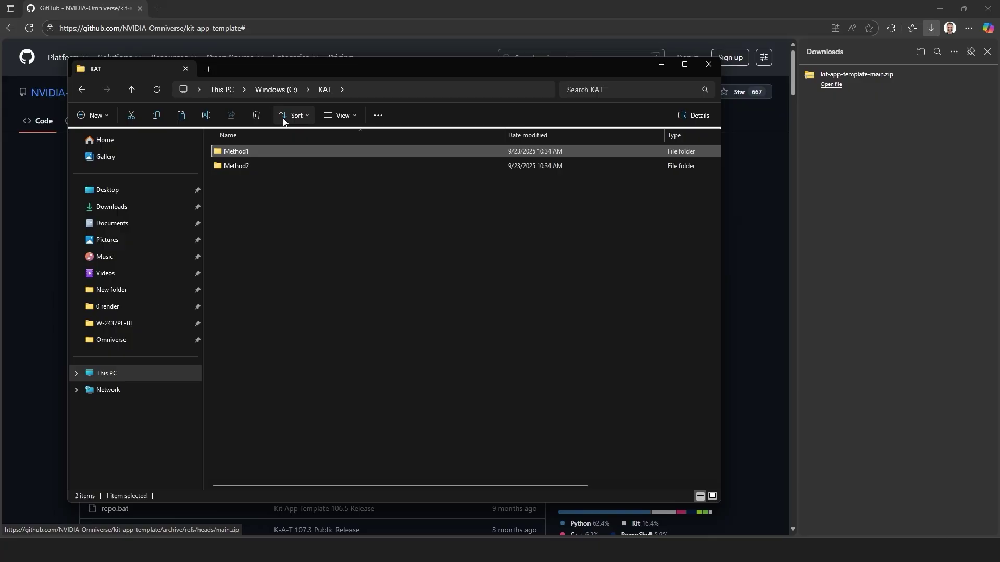
double_click(251, 151)
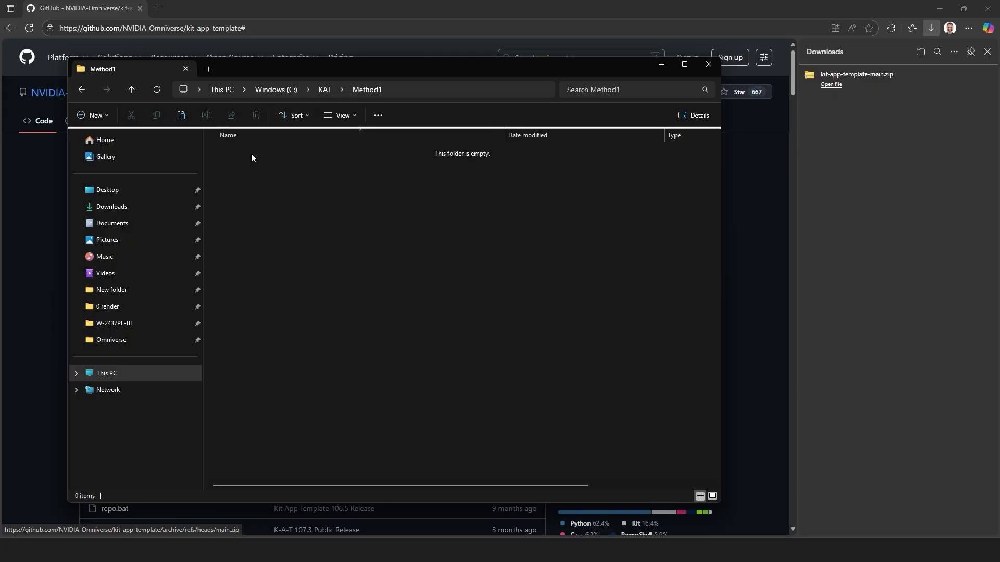
key("ctrl+v")
left_click(358, 436)
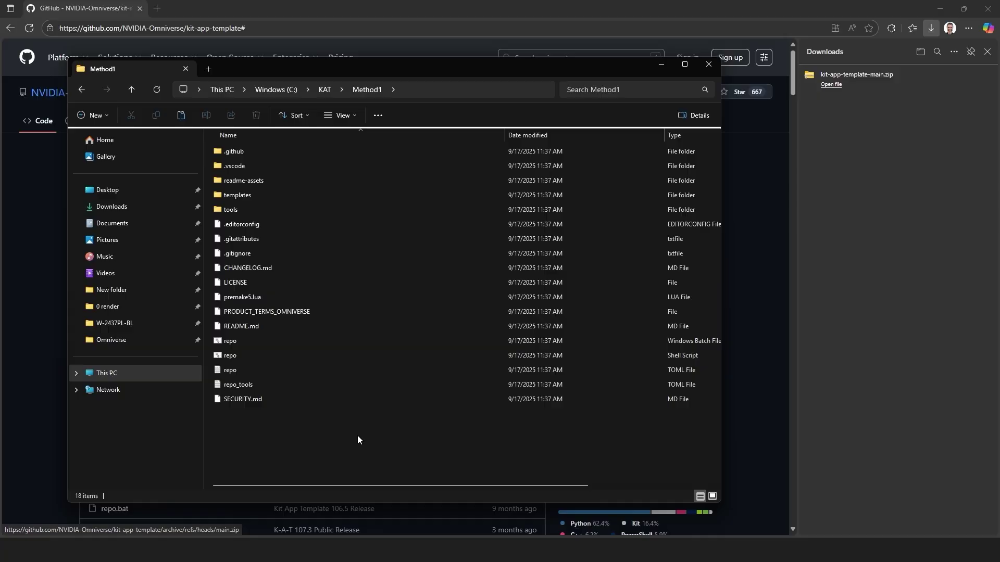
Step: Close Edge's Downloads list and scroll the README to Quick Start's Clone the Repository command
left_click(988, 59)
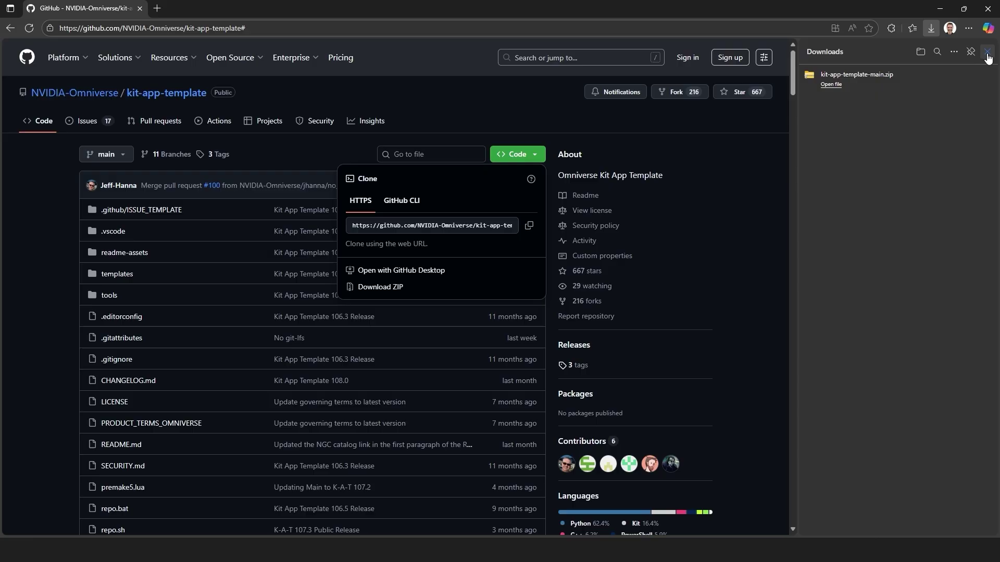
left_click(988, 58)
scroll(173, 306, "down", 5)
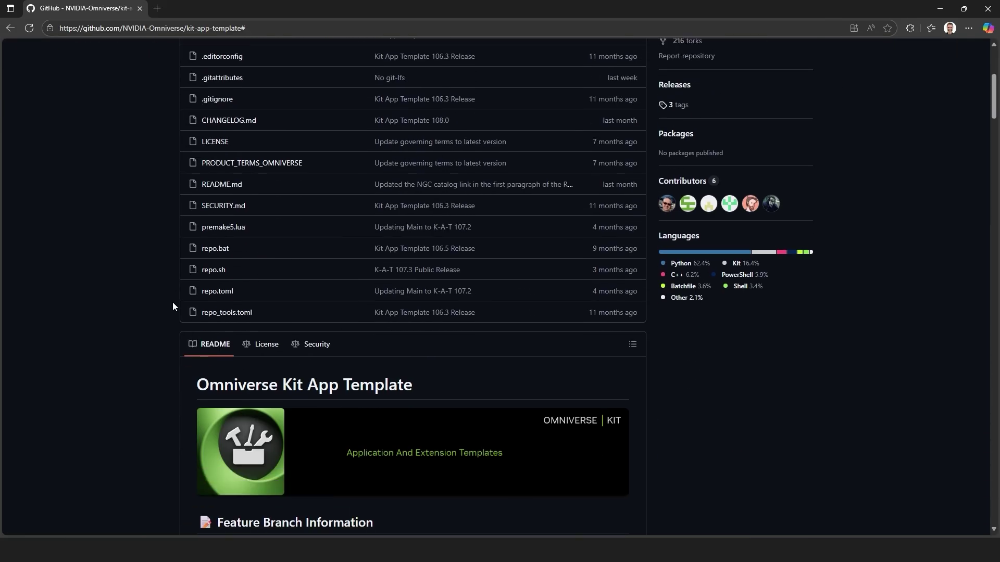
scroll(173, 306, "down", 15)
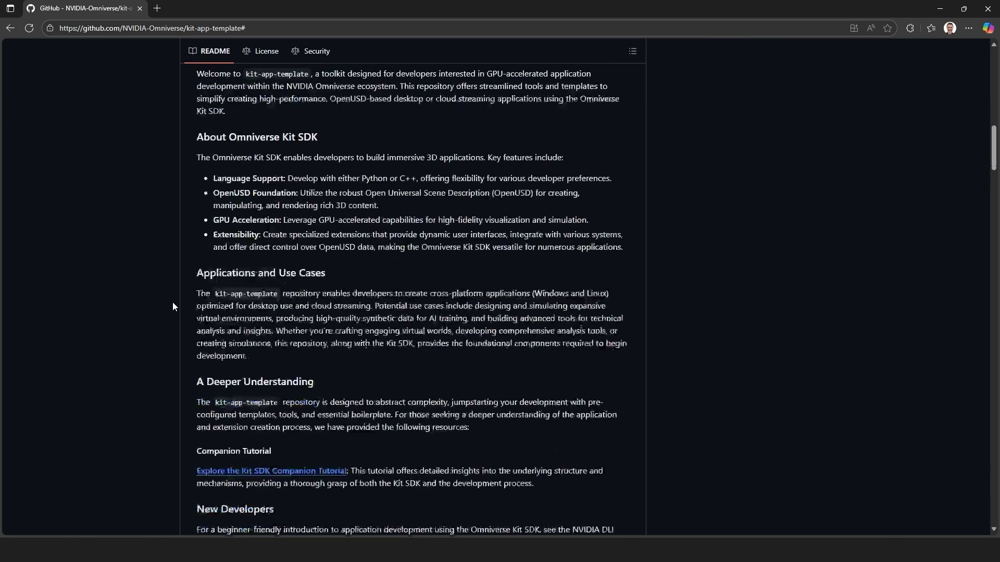
scroll(173, 306, "down", 15)
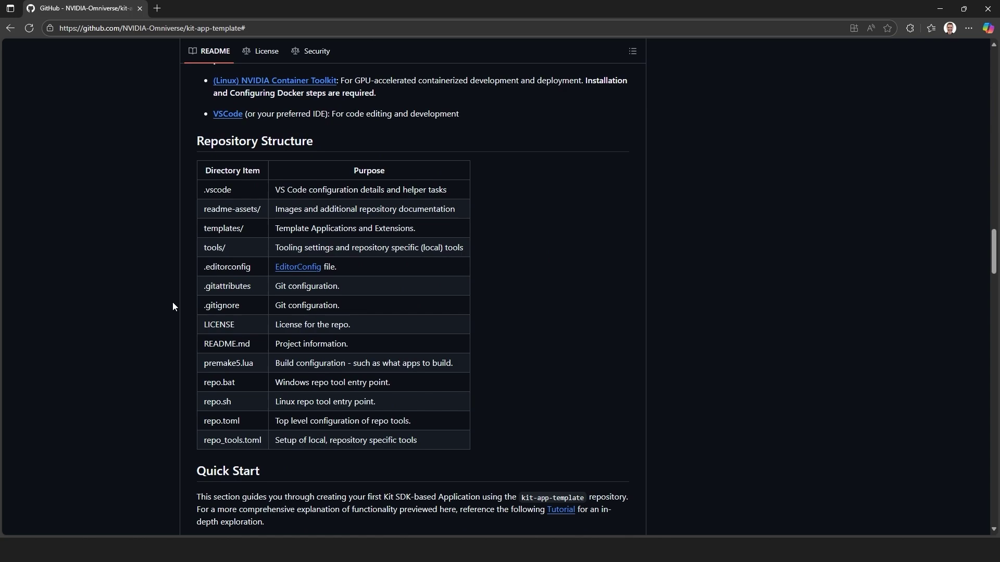
scroll(173, 307, "down", 3)
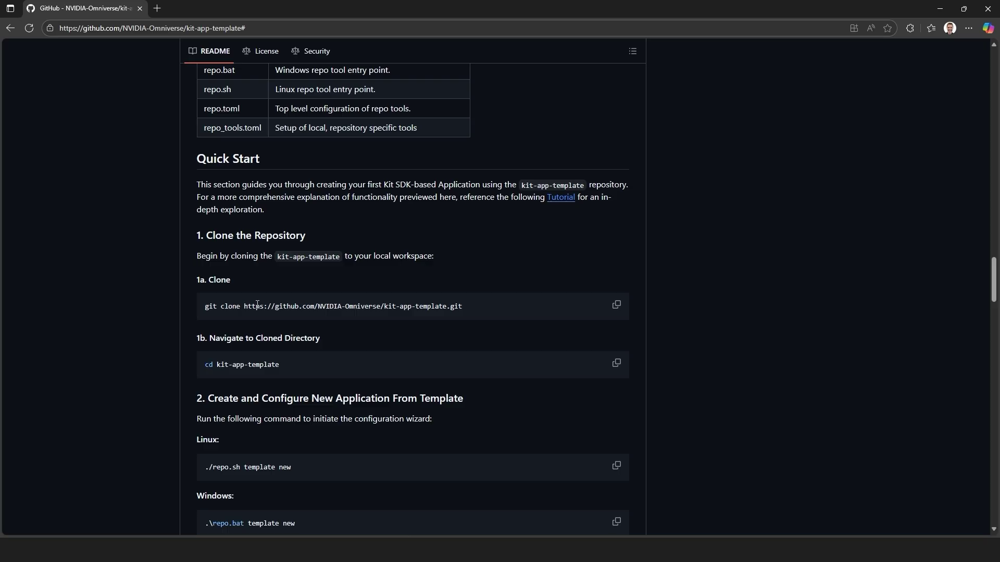
mouse_move(244, 306)
left_mouse_down()
mouse_move(469, 308)
mouse_move(243, 308)
left_mouse_up()
left_click(465, 306)
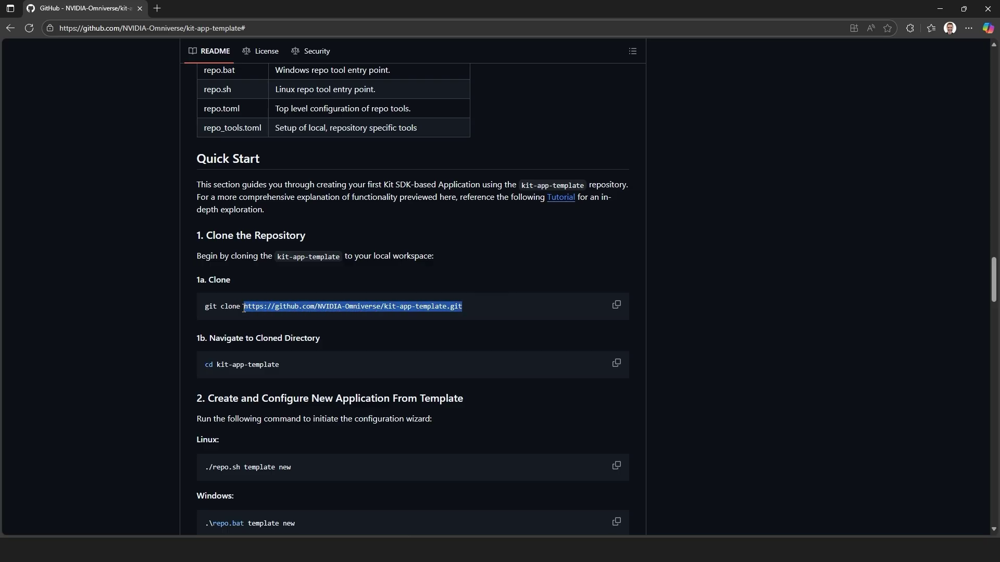
Step: Copy the README's git clone command and run it in Command Prompt at C:\KAT\Method2
left_click(618, 306)
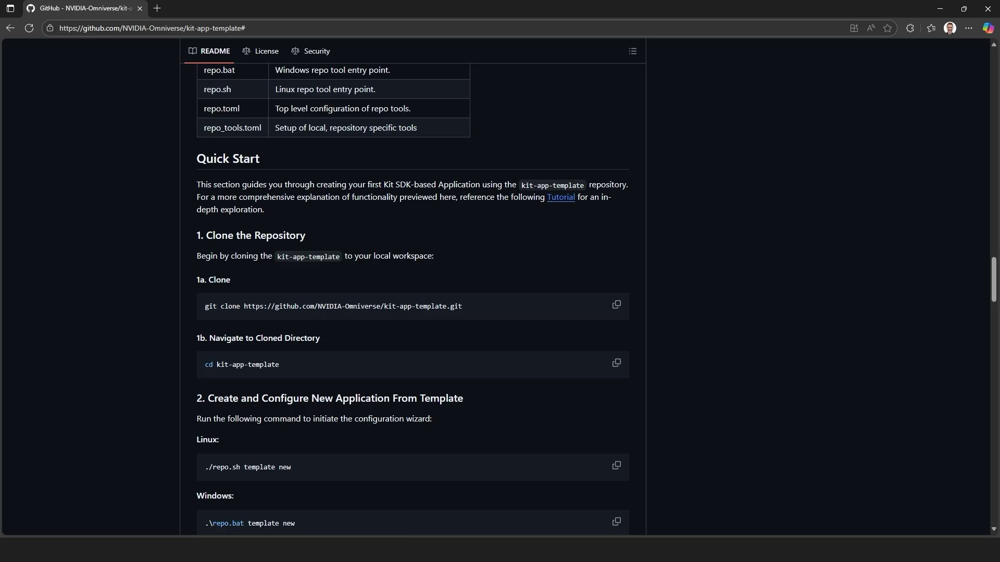
key("alt+Tab")
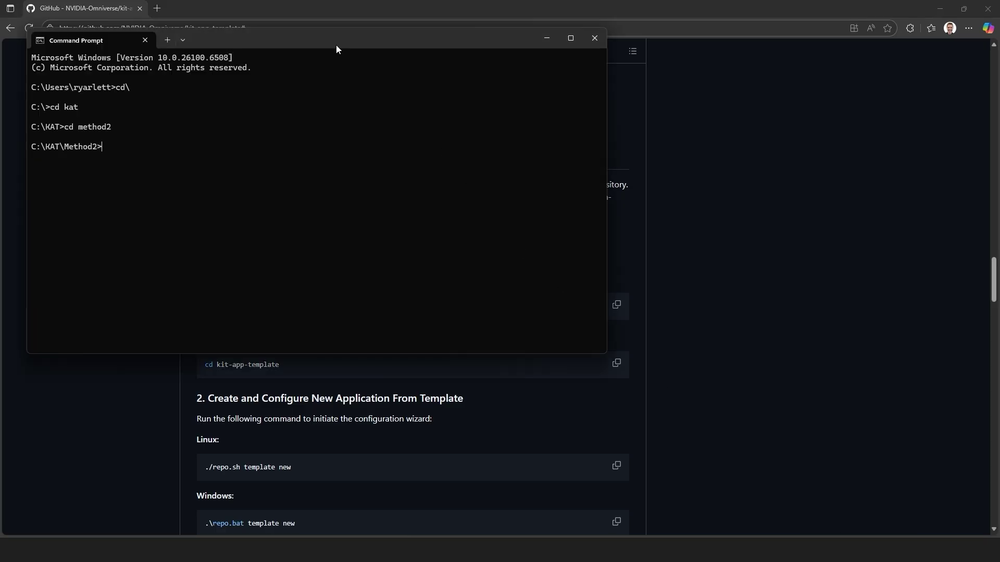
left_click_drag(336, 46, 355, 81)
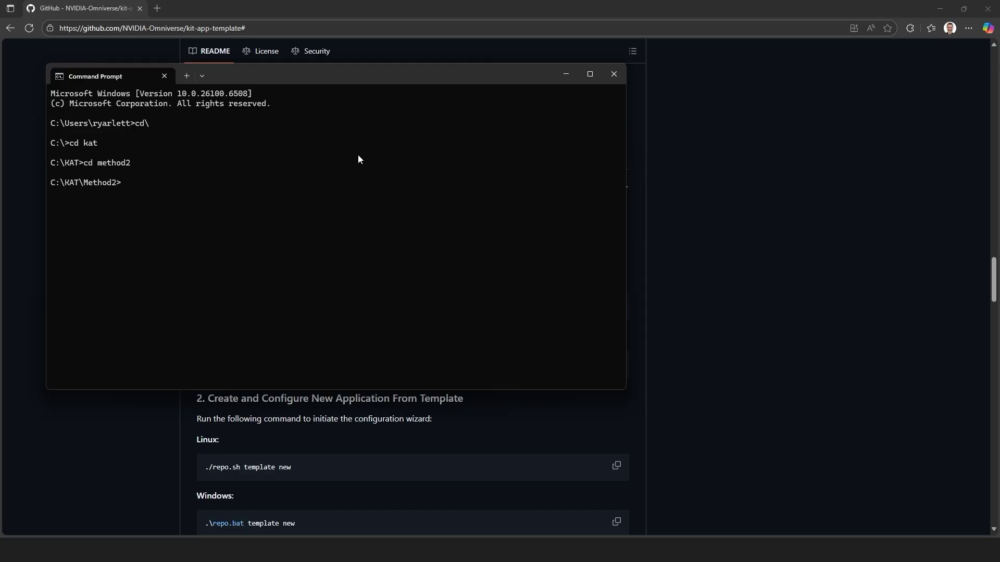
key("ctrl+v")
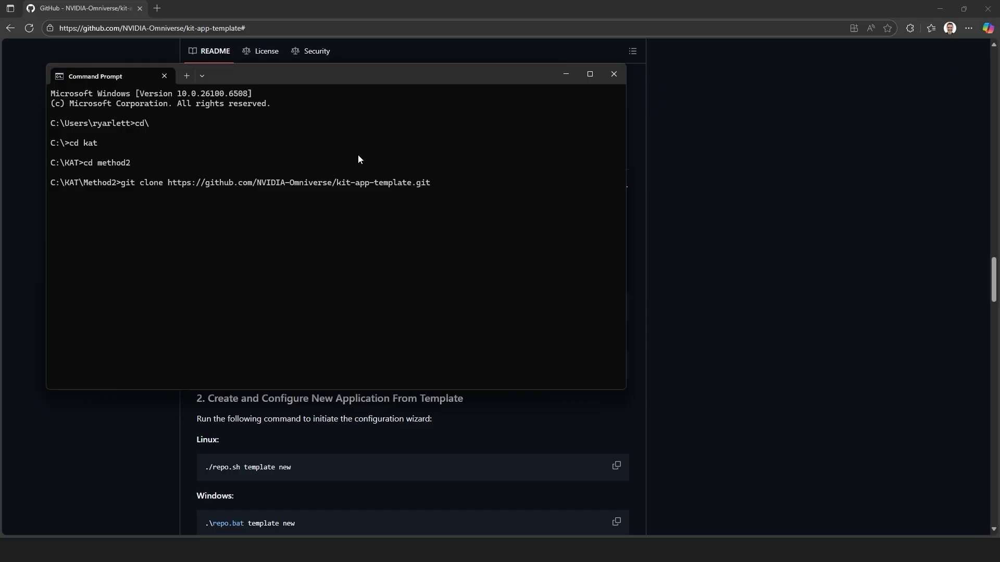
key("Return")
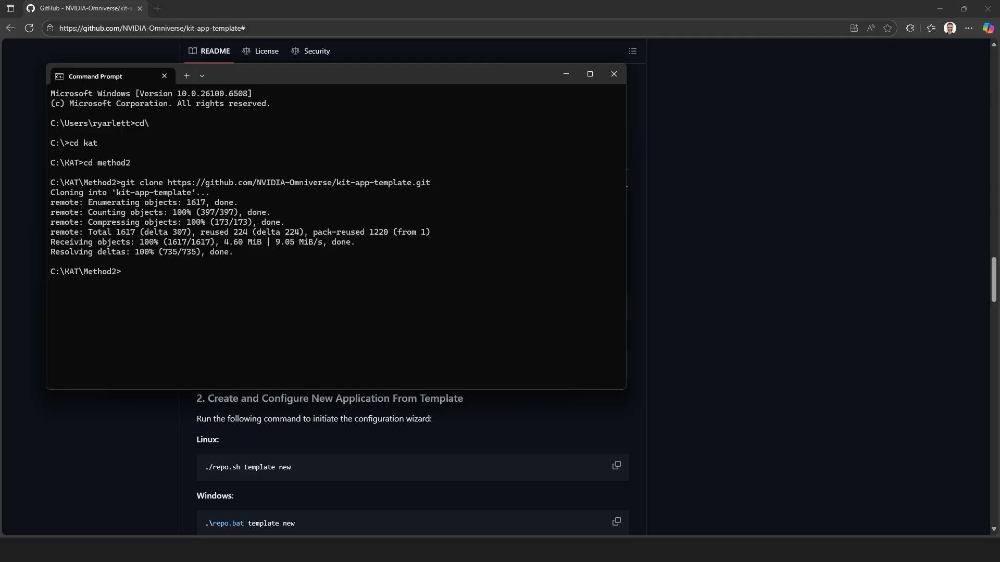
Step: Dock the browser on the right half and run cd kit-app-template in Command Prompt
left_click(923, 73)
left_click(964, 9)
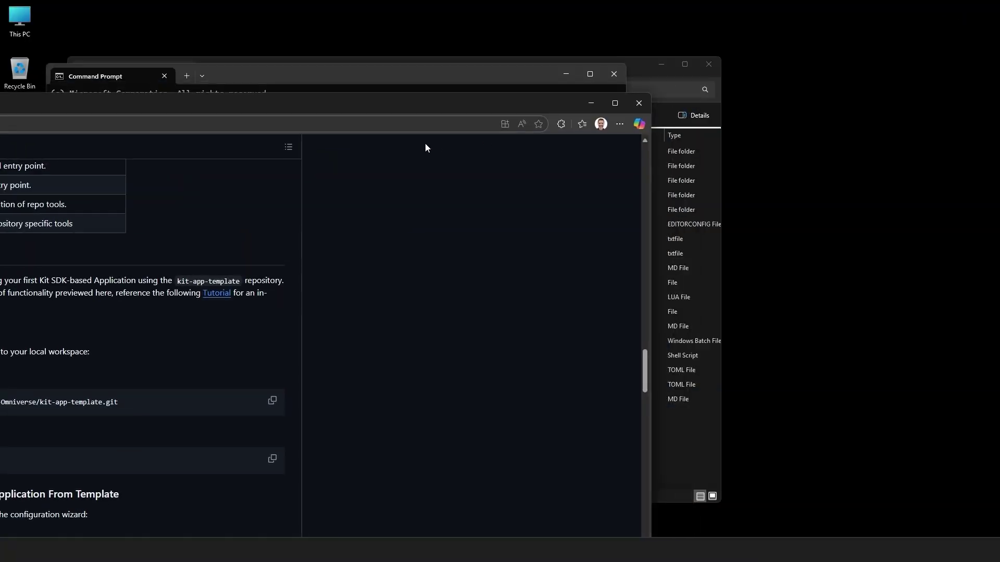
left_click_drag(442, 105, 999, 135)
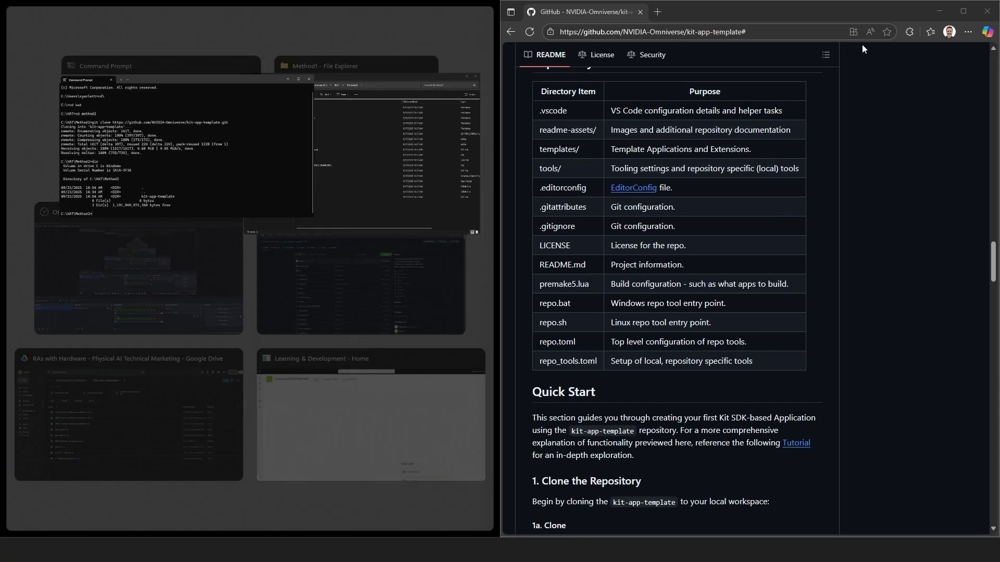
left_click(902, 326)
scroll(901, 326, "down", 9)
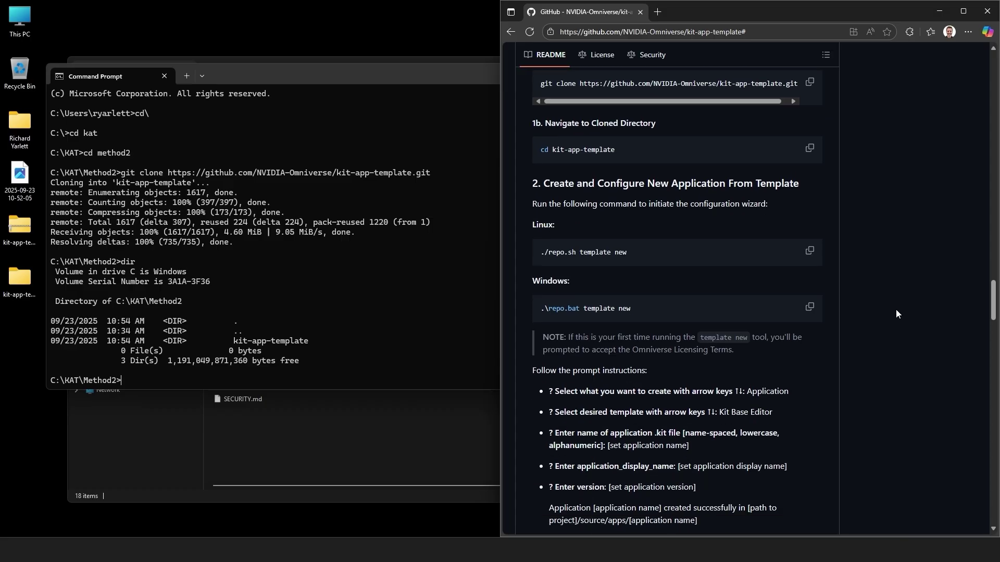
scroll(895, 309, "up", 2)
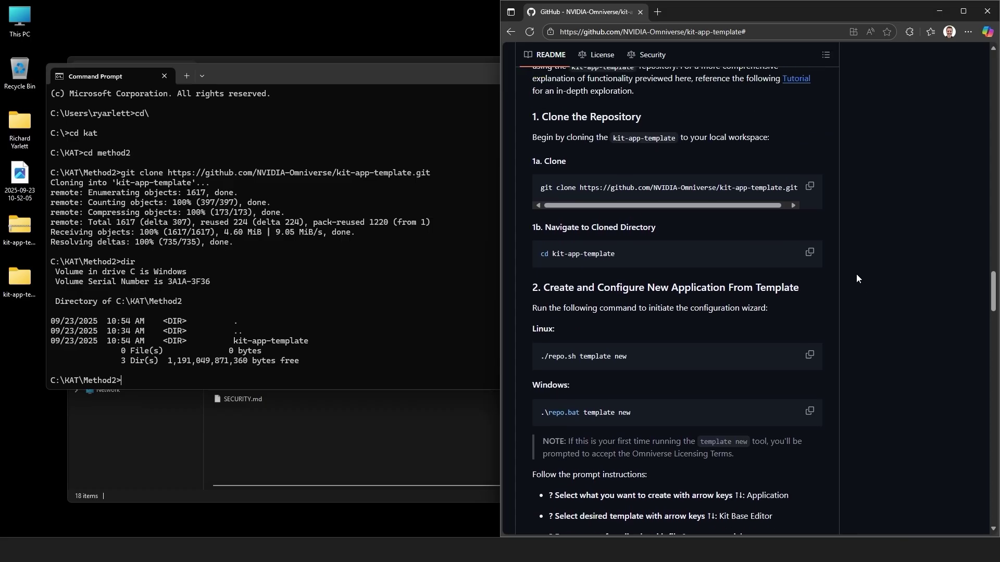
left_click(810, 255)
left_click(318, 374)
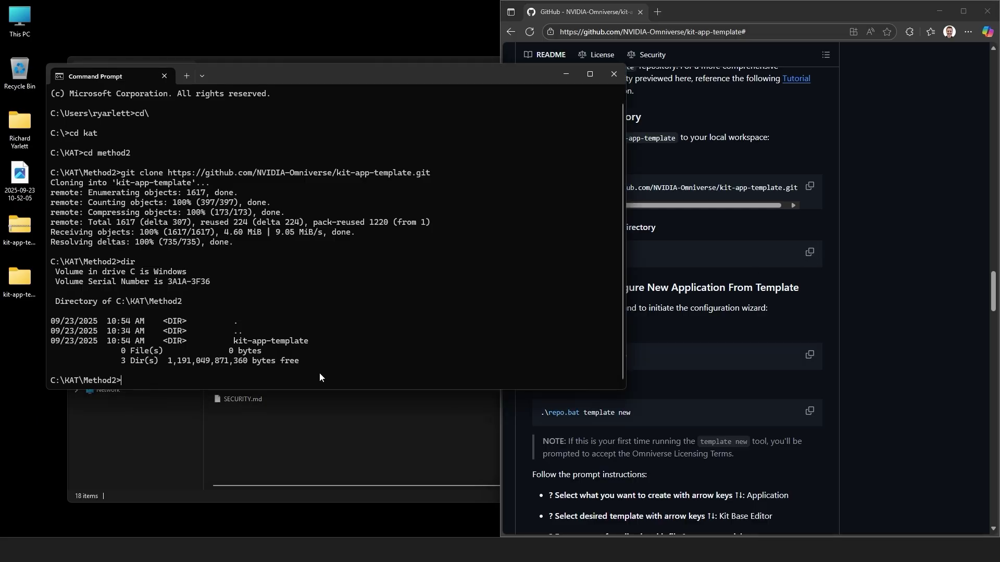
key("ctrl+v")
key("Return")
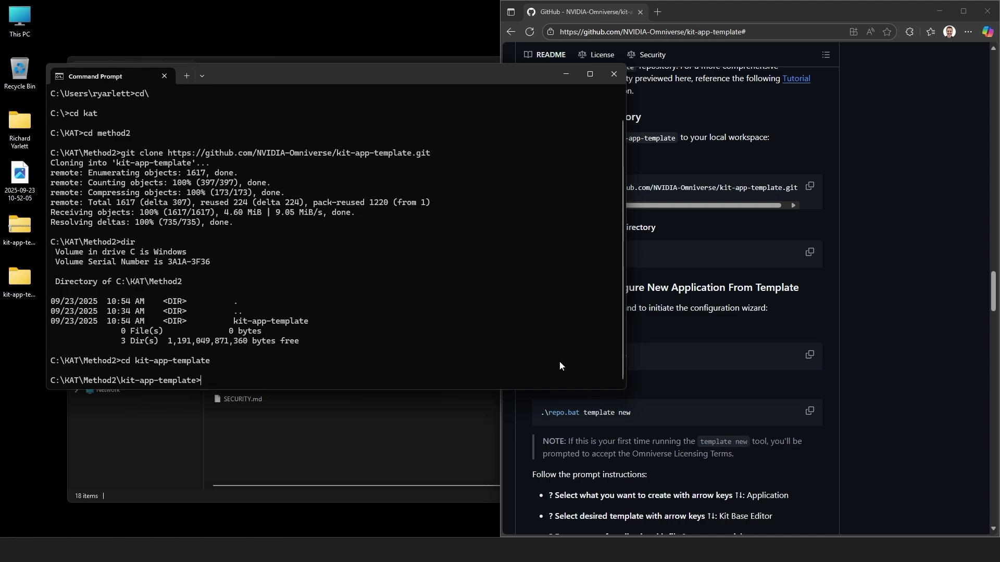
Step: Copy the '.\repo.bat template new' command from the README and return to the terminal
left_click(878, 323)
scroll(883, 332, "down", 1)
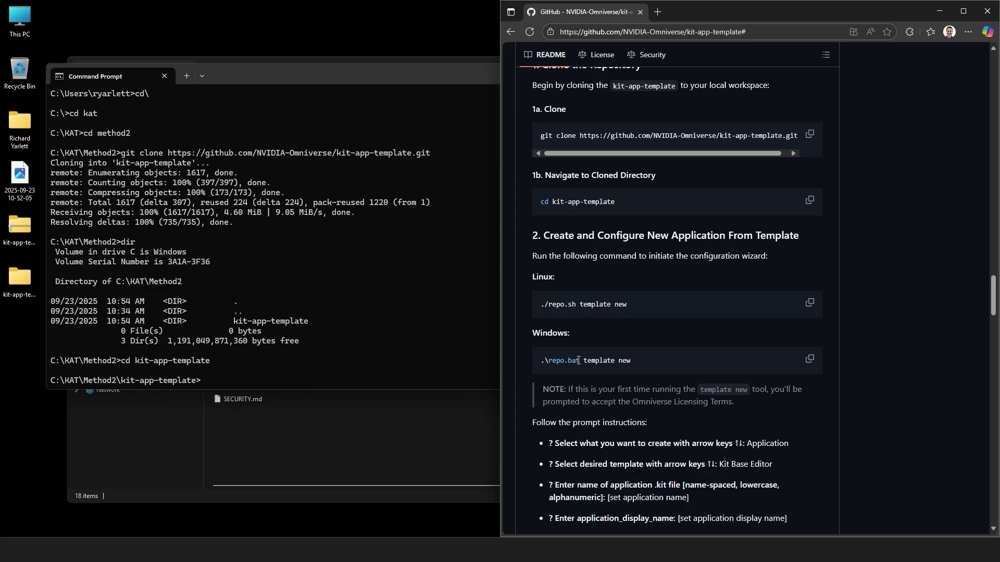
left_click(809, 360)
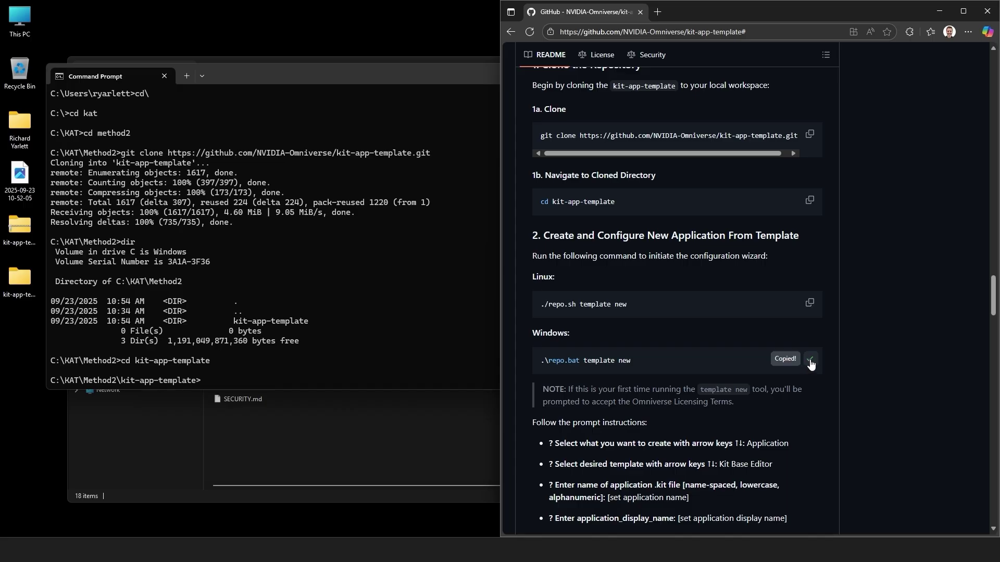
left_click(367, 379)
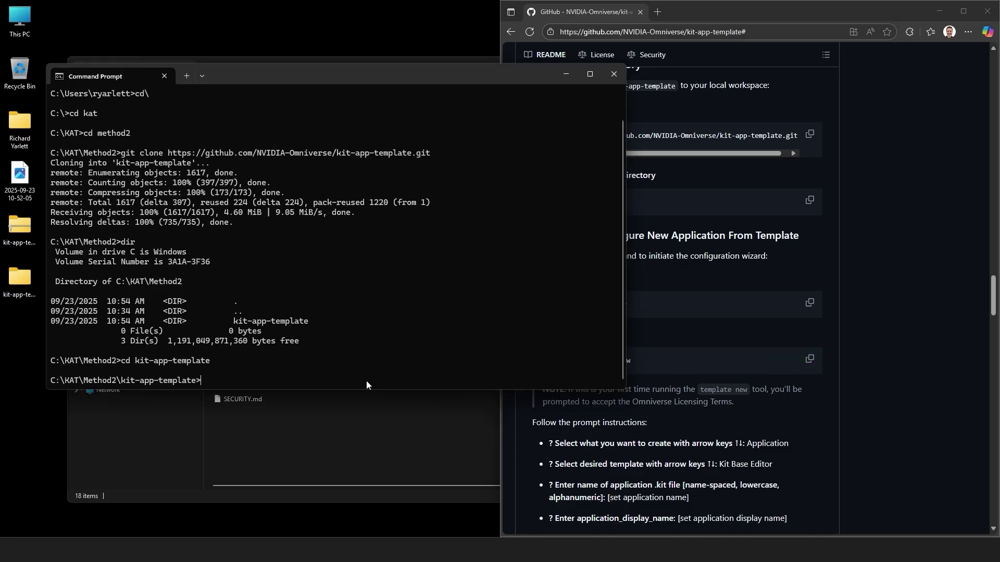
Step: Run .\repo.bat template new, accept the terms, and choose an Application from the USD Composer template
key("ctrl+v")
key("Return")
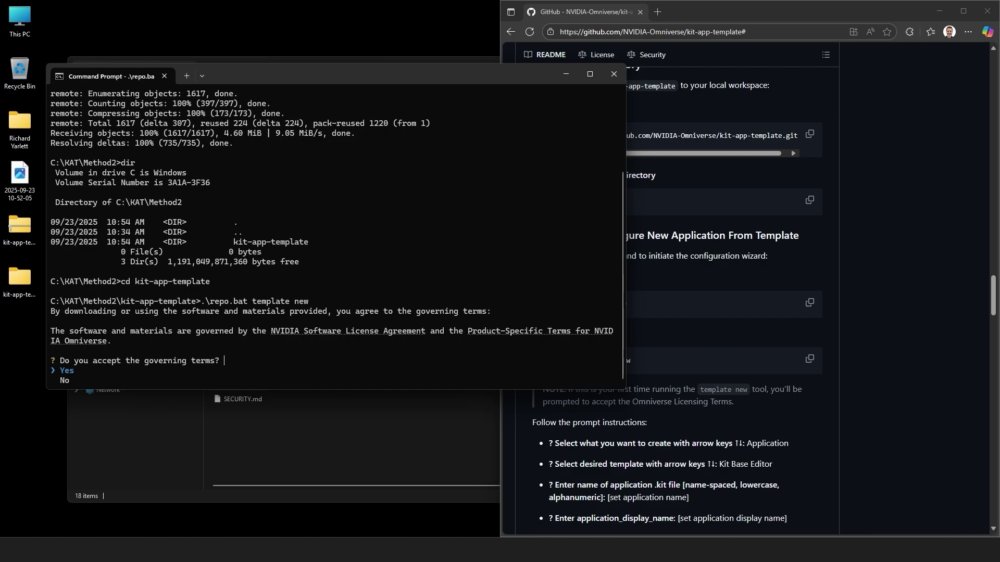
key("Return")
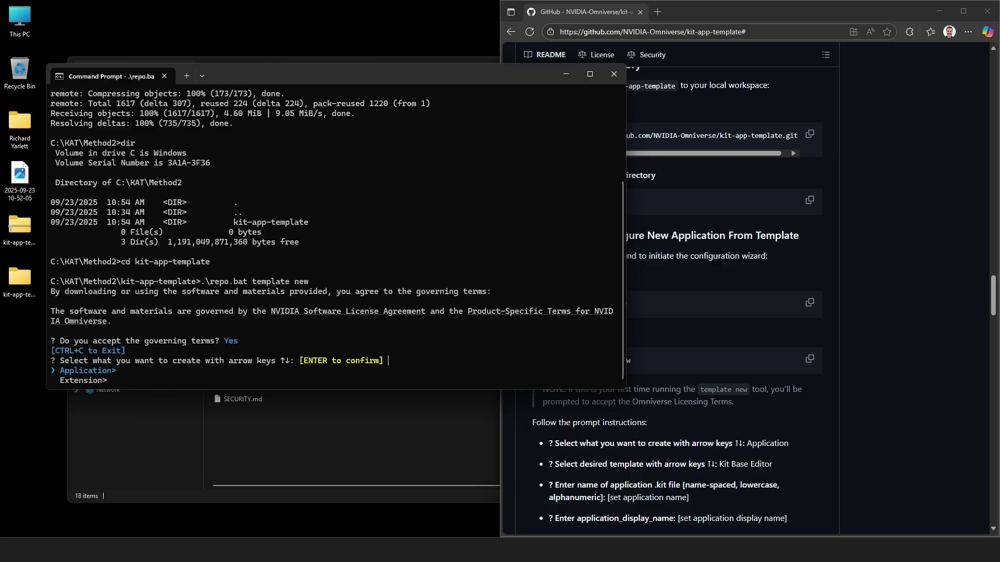
key("Return")
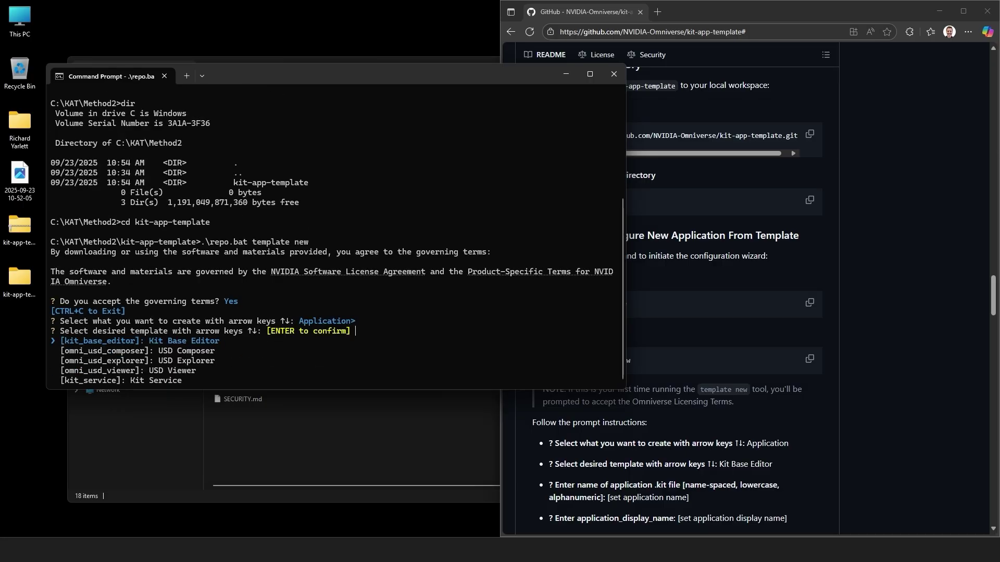
key("Down")
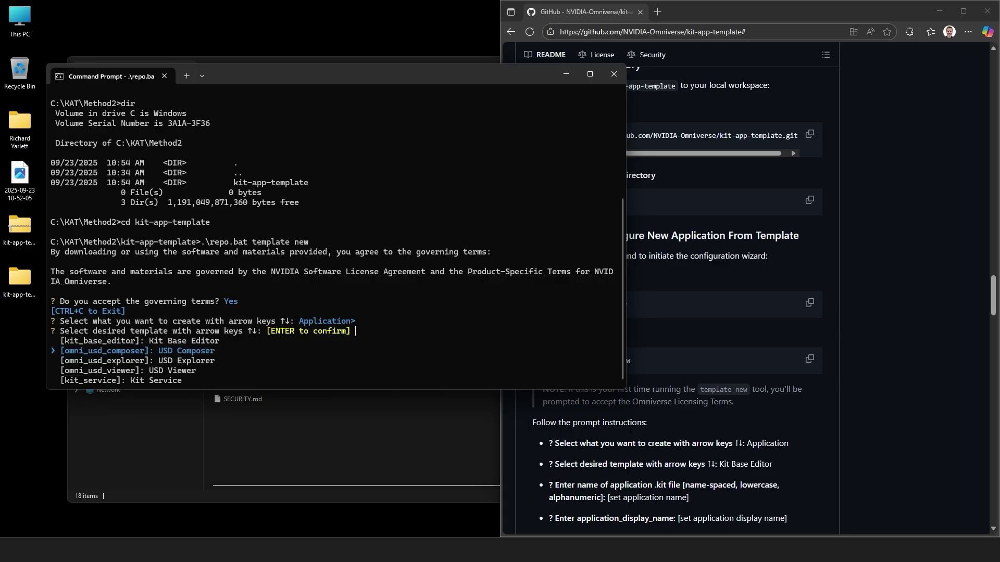
key("Return")
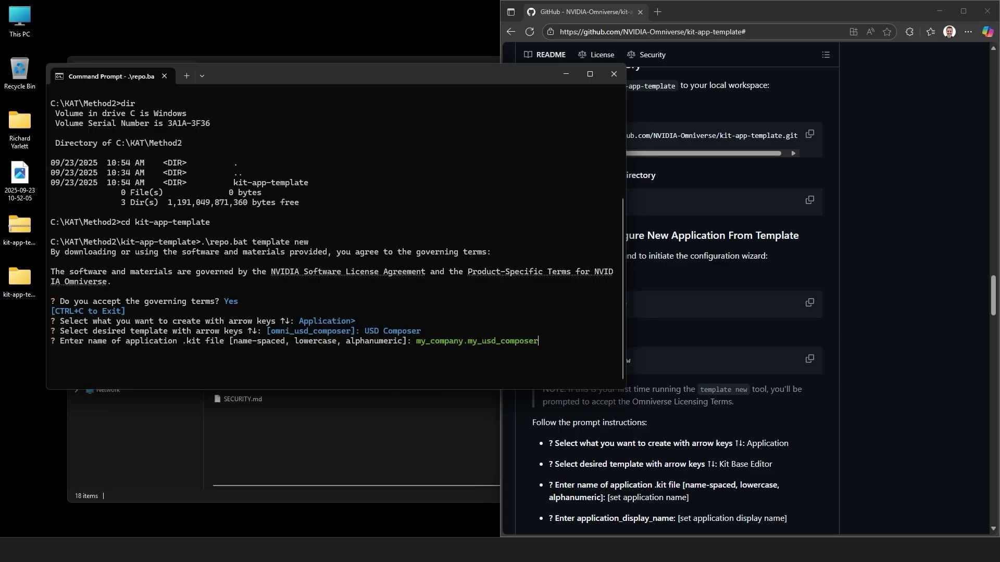
Step: Give the .kit file and application display name a custom app name, keeping my_company.my_usd_composer
key("BackSpace")
key("BackSpace")
key("BackSpace")
key("BackSpace")
key("BackSpace")
key("BackSpace")
key("BackSpace")
key("BackSpace")
key("BackSpace")
key("BackSpace")
key("BackSpace")
key("BackSpace")
key("BackSpace")
key("BackSpace")
key("BackSpace")
key("BackSpace")
key("BackSpace")
key("BackSpace")
key("BackSpace")
key("BackSpace")
type("Richard")
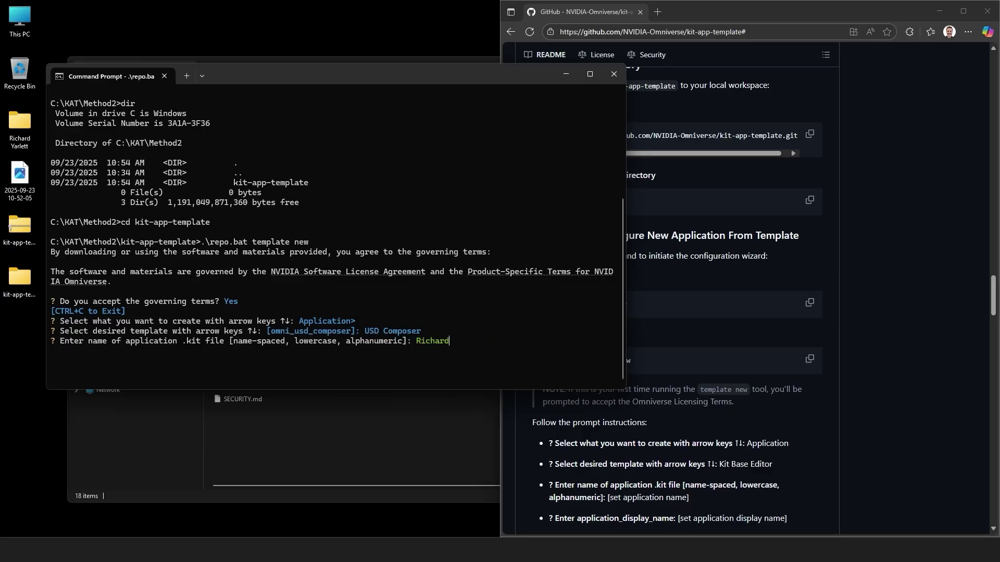
type(" App")
key("Return")
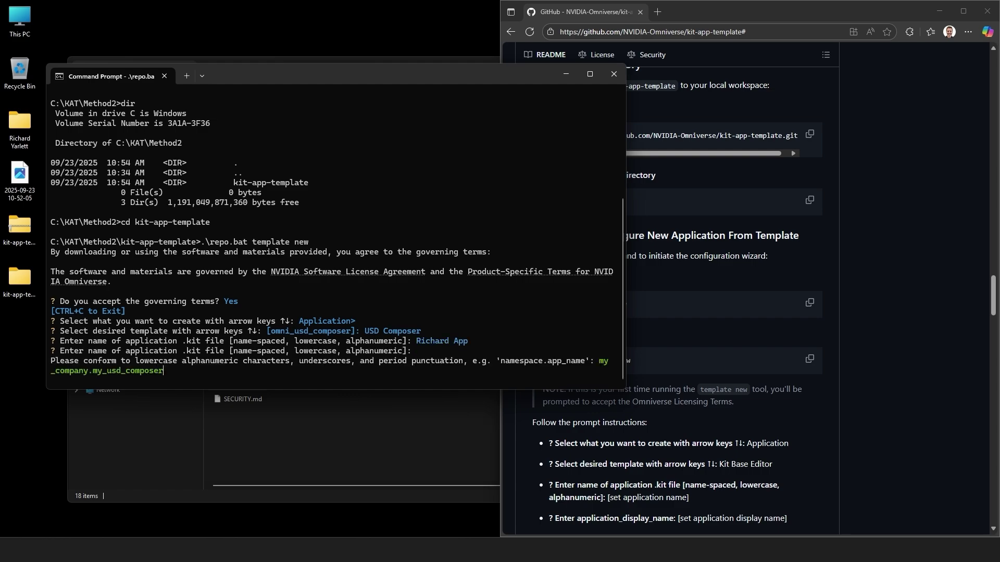
key("Return")
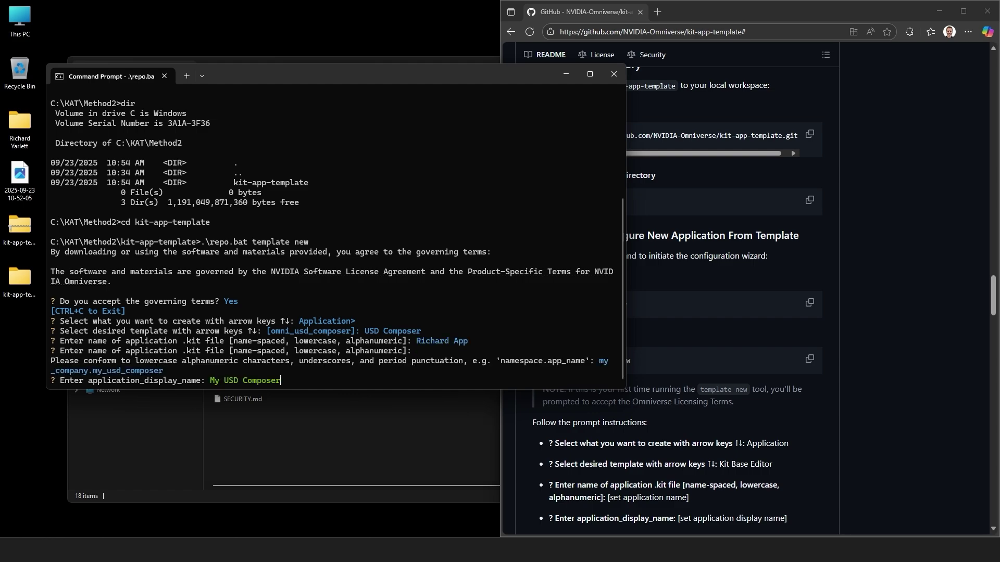
key("BackSpace")
key("BackSpace")
key("BackSpace")
key("BackSpace")
key("BackSpace")
key("BackSpace")
key("BackSpace")
key("BackSpace")
key("BackSpace")
key("BackSpace")
key("BackSpace")
key("BackSpace")
key("BackSpace")
key("BackSpace")
key("BackSpace")
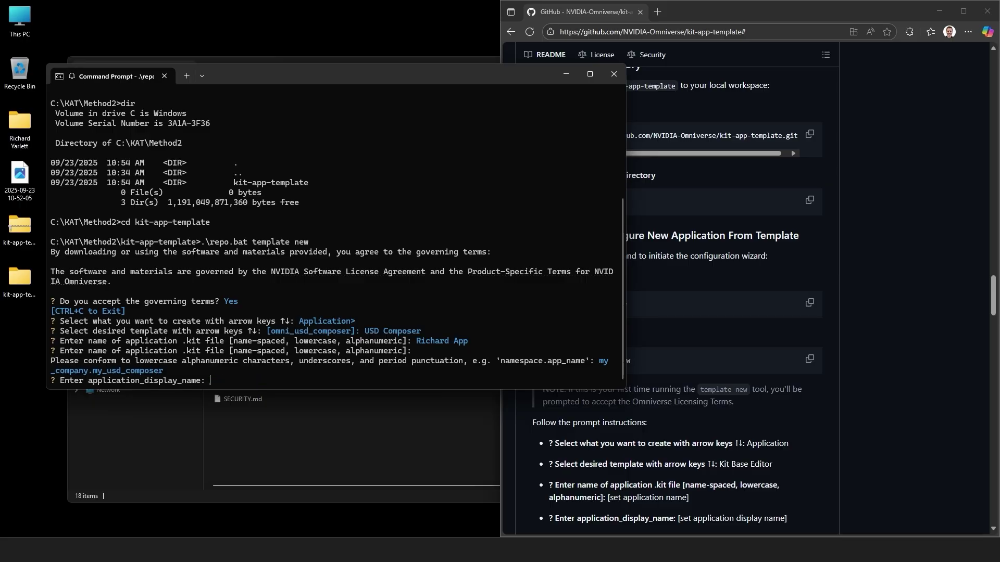
type("Richard App")
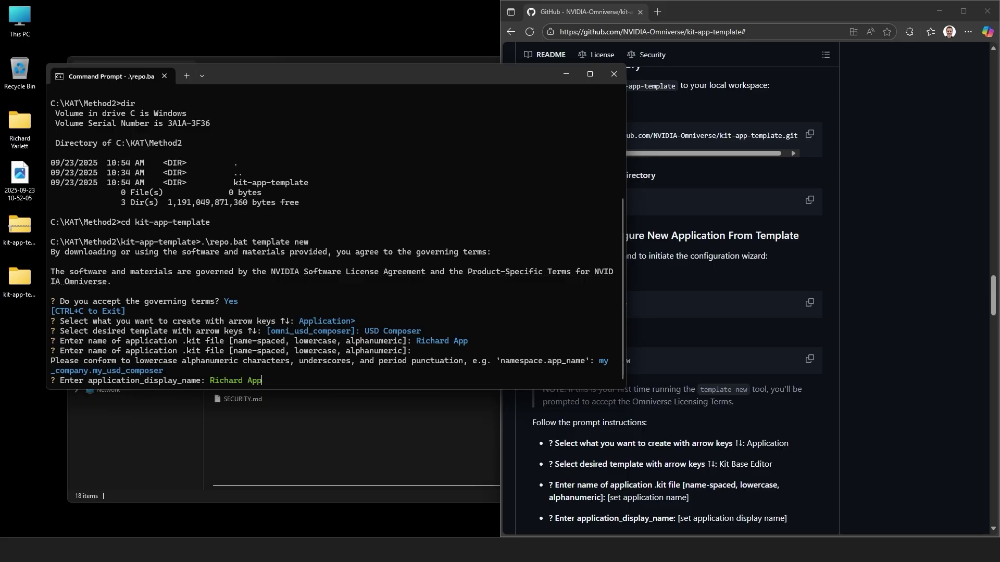
key("Return")
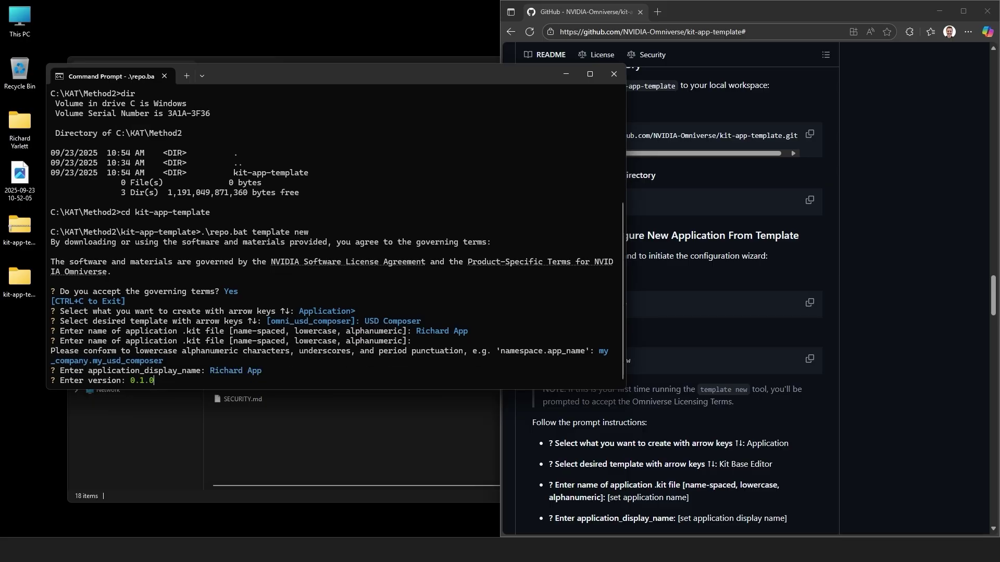
Step: Accept version 0.1.0 and the default setup extension names, and set the layers answer to No
key("Return")
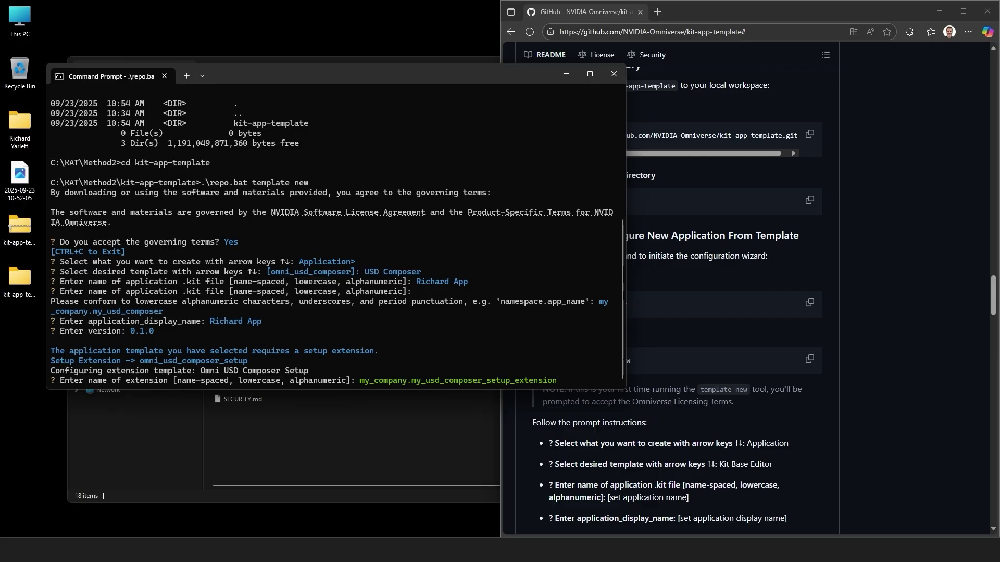
key("Return")
key("Return")
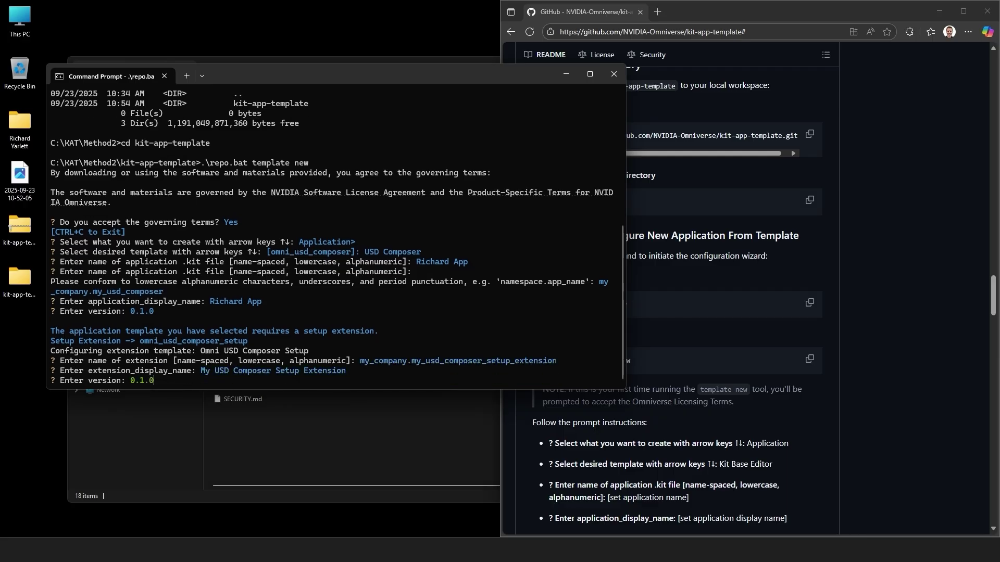
key("Return")
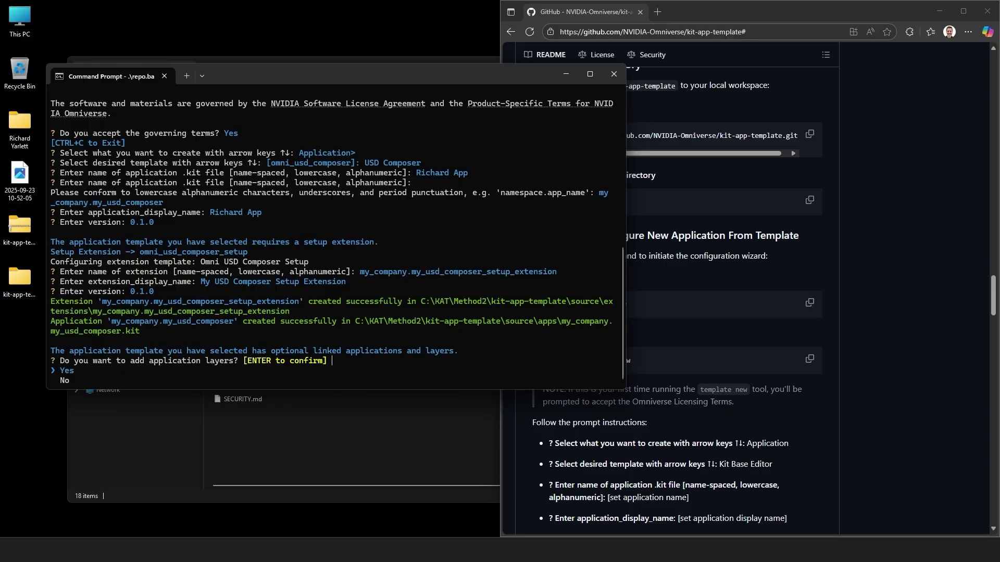
key("Down")
Step: Finish the wizard without layers, then copy and run .\repo.bat build in Command Prompt
key("Return")
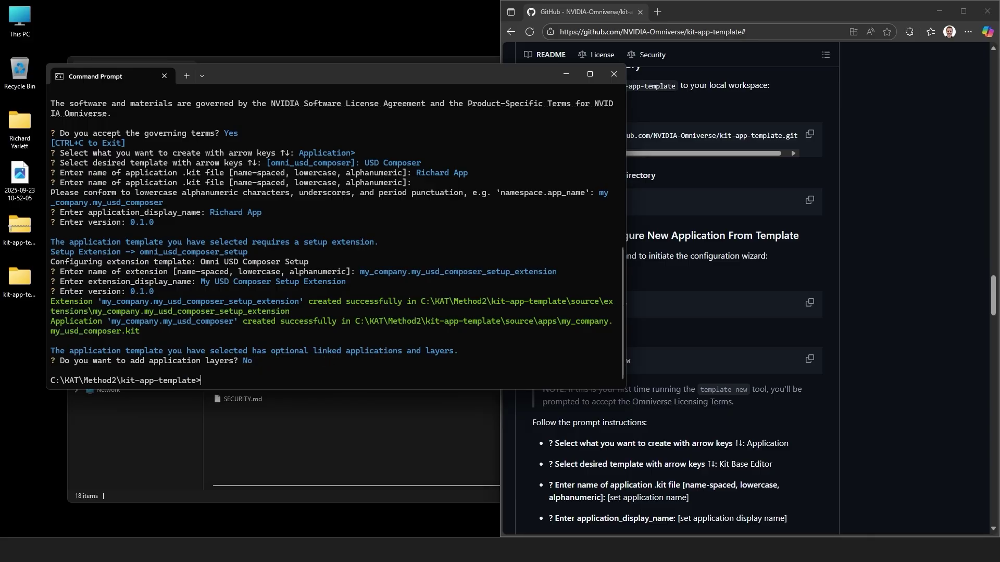
left_click(891, 369)
scroll(897, 385, "down", 10)
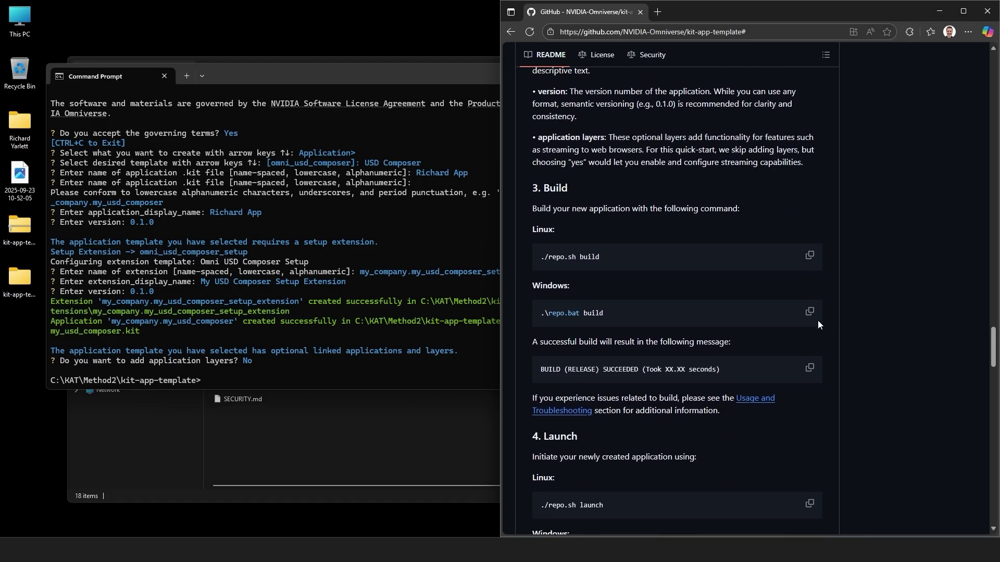
left_click(809, 311)
left_click(302, 383)
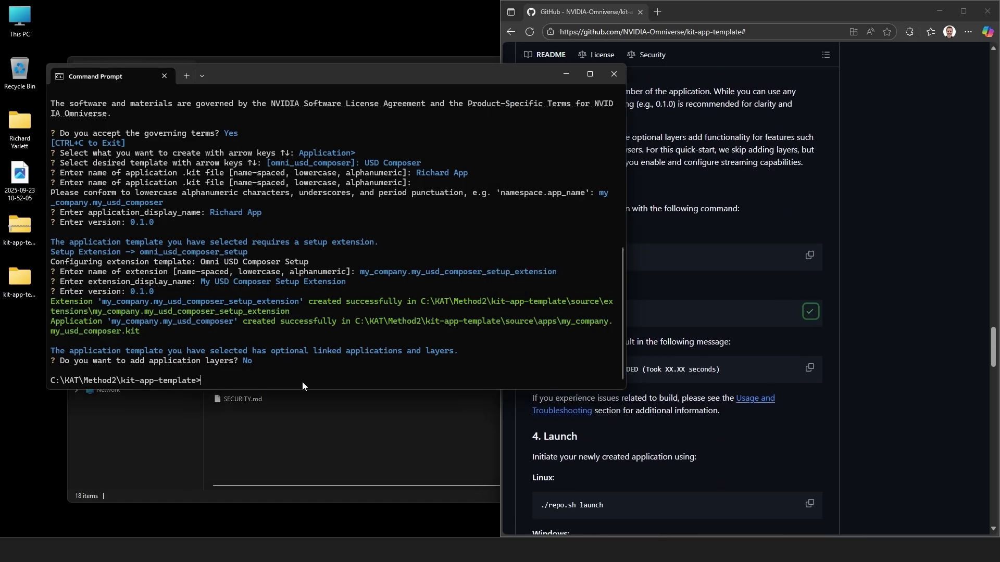
key("ctrl+v")
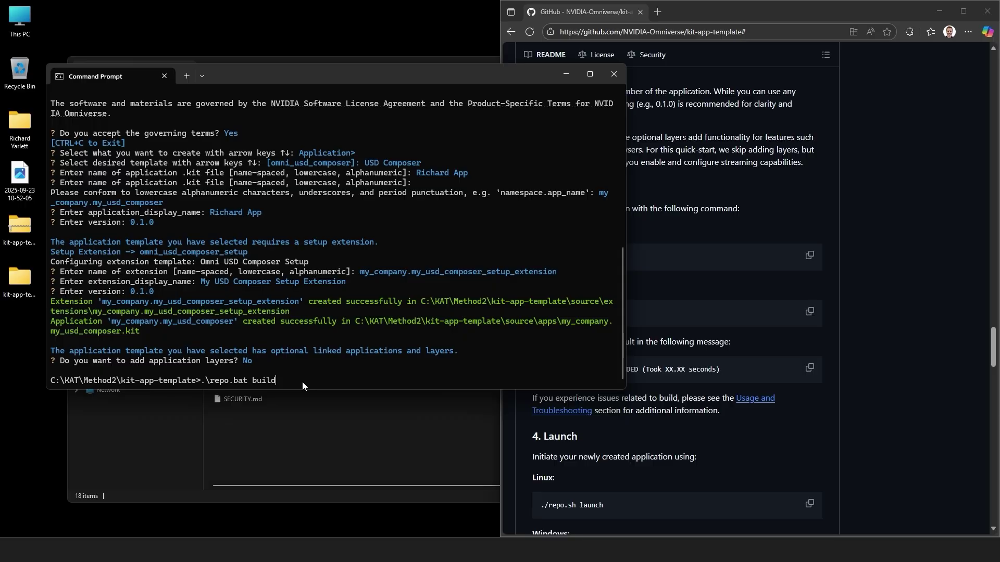
key("Return")
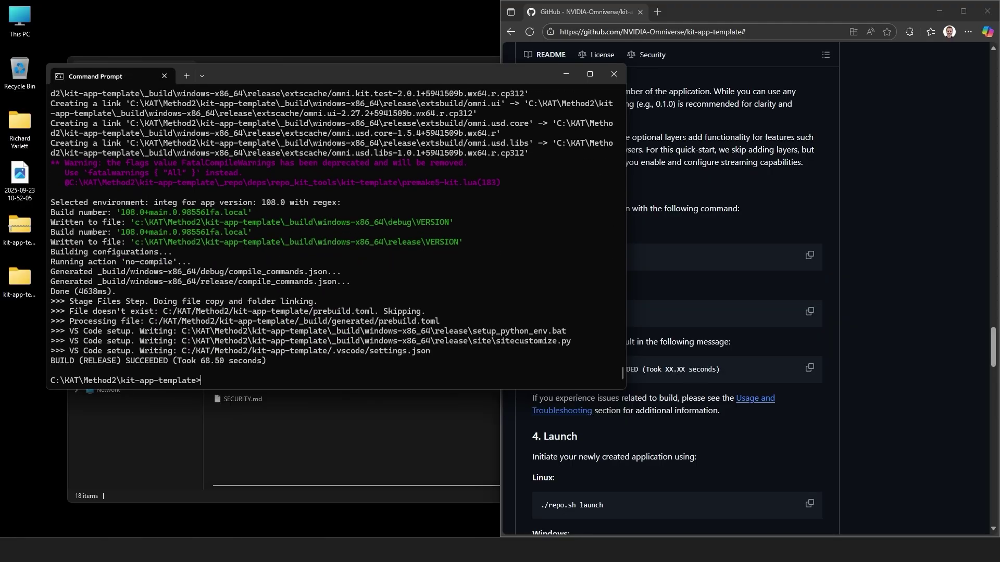
Step: Copy '.\repo.bat launch' from the README's Launch section and run it in Command Prompt
left_click(886, 413)
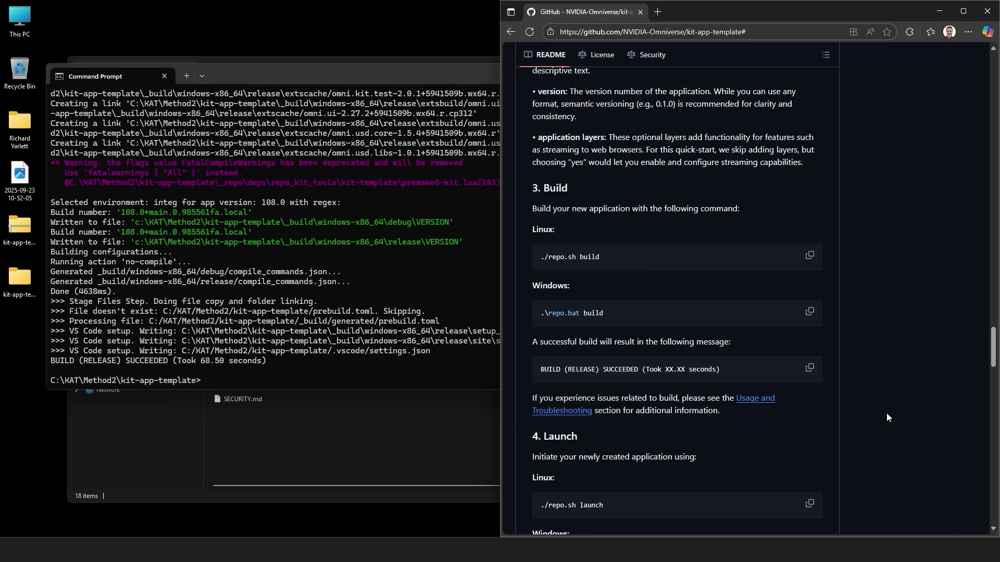
scroll(886, 413, "down", 5)
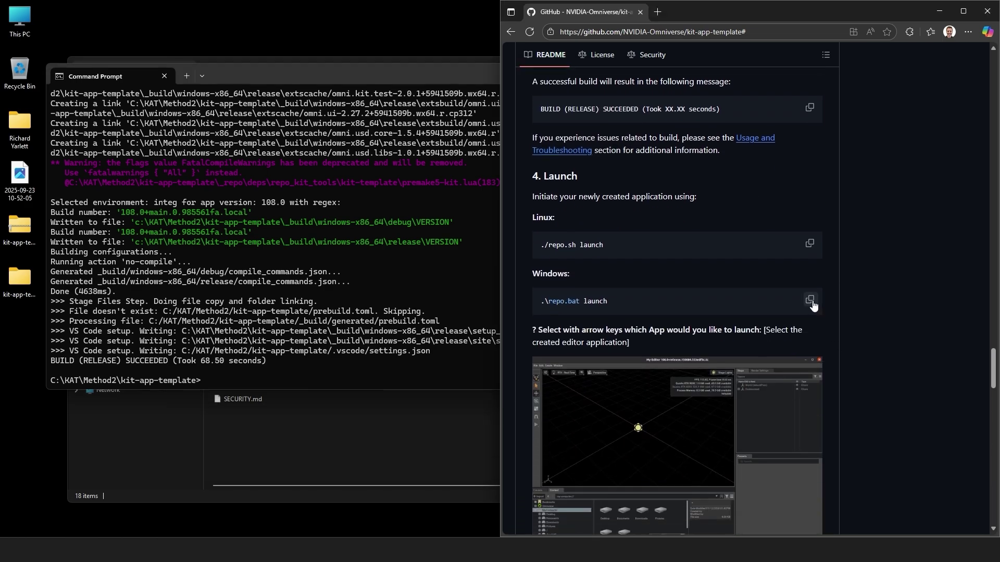
left_click(811, 302)
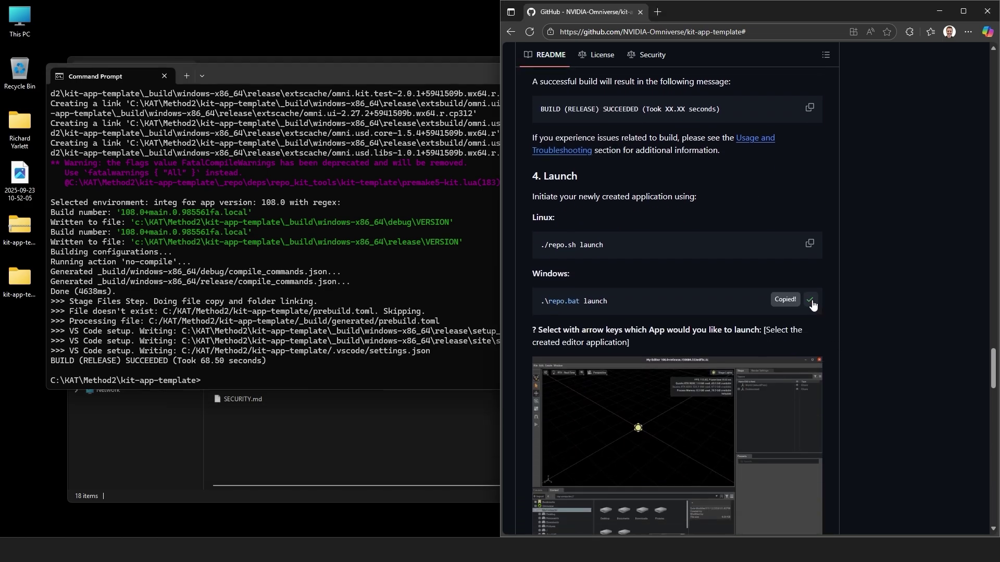
left_click(331, 378)
key("ctrl+v")
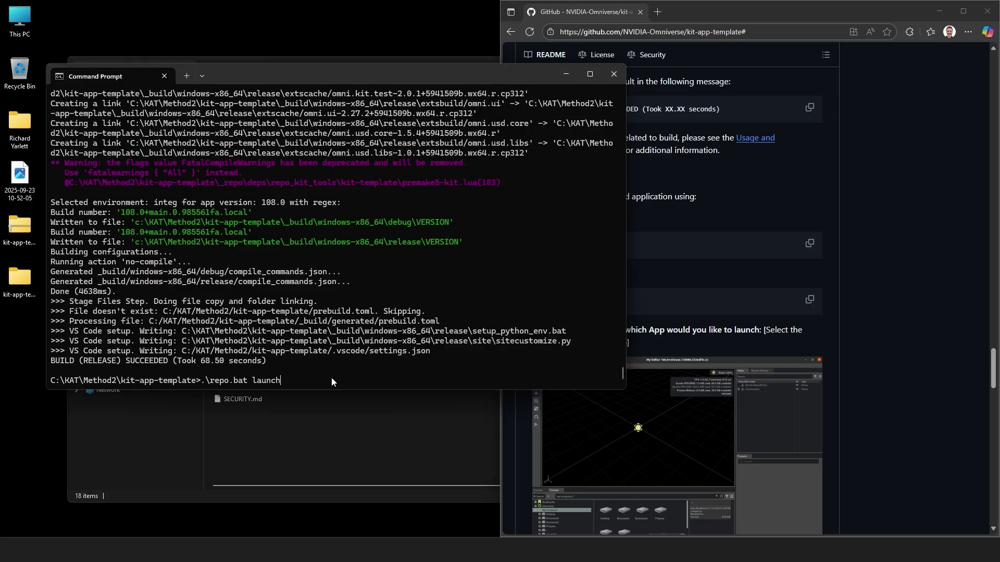
key("Return")
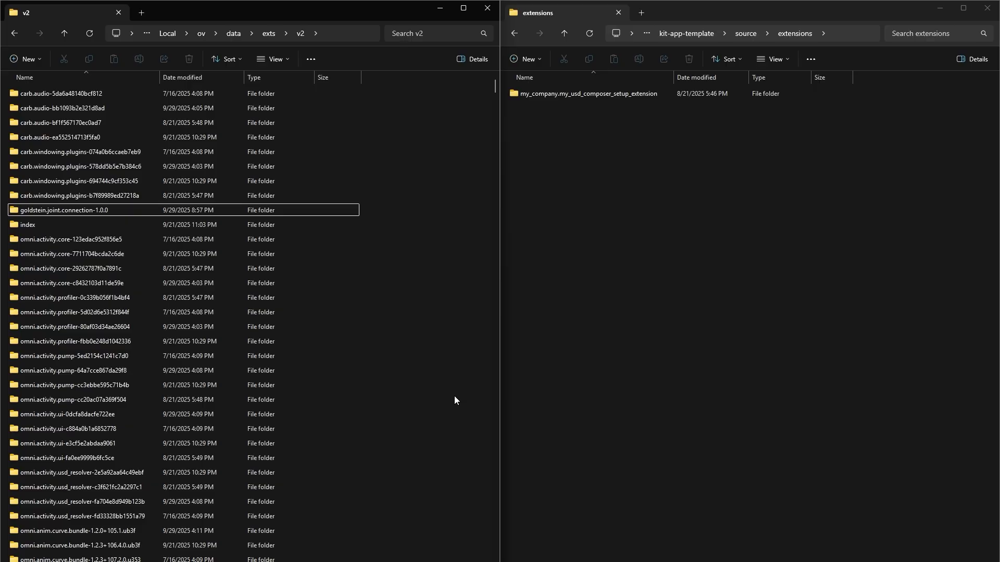
Step: Drag the joint connection 1.0.0 folder from ov\data\exts\v2 into kit-app-template\source\extensions
left_click(79, 210)
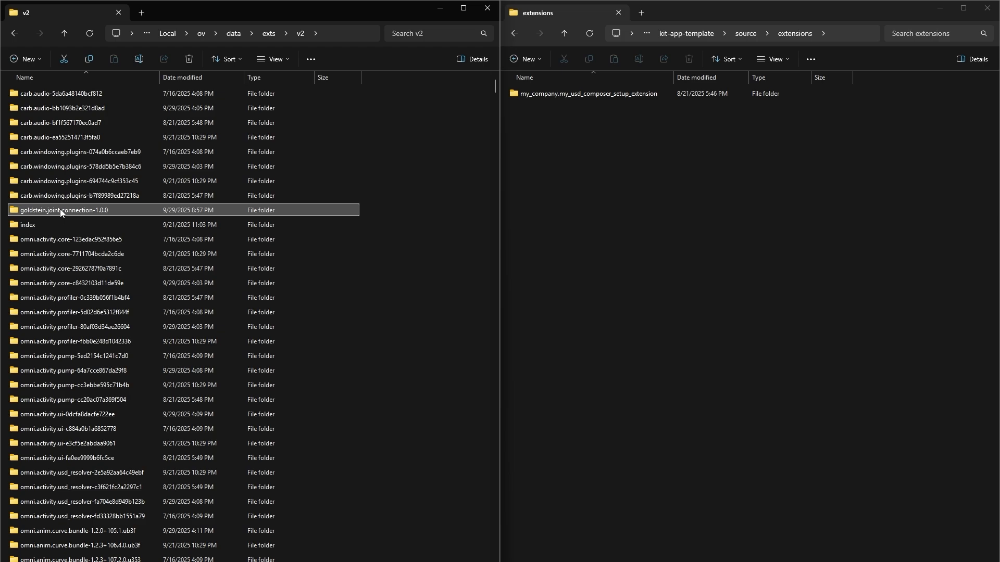
left_click_drag(60, 208, 618, 227)
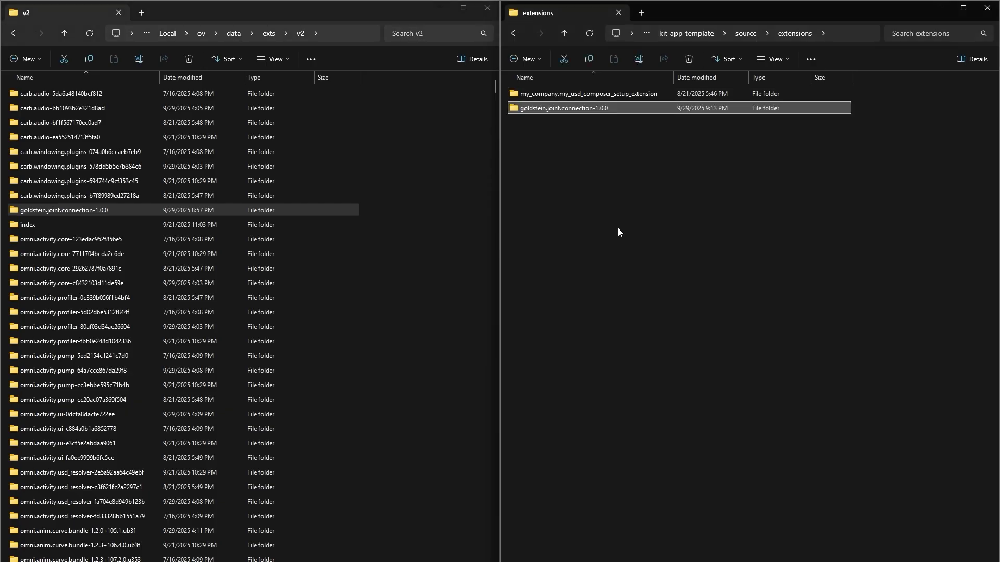